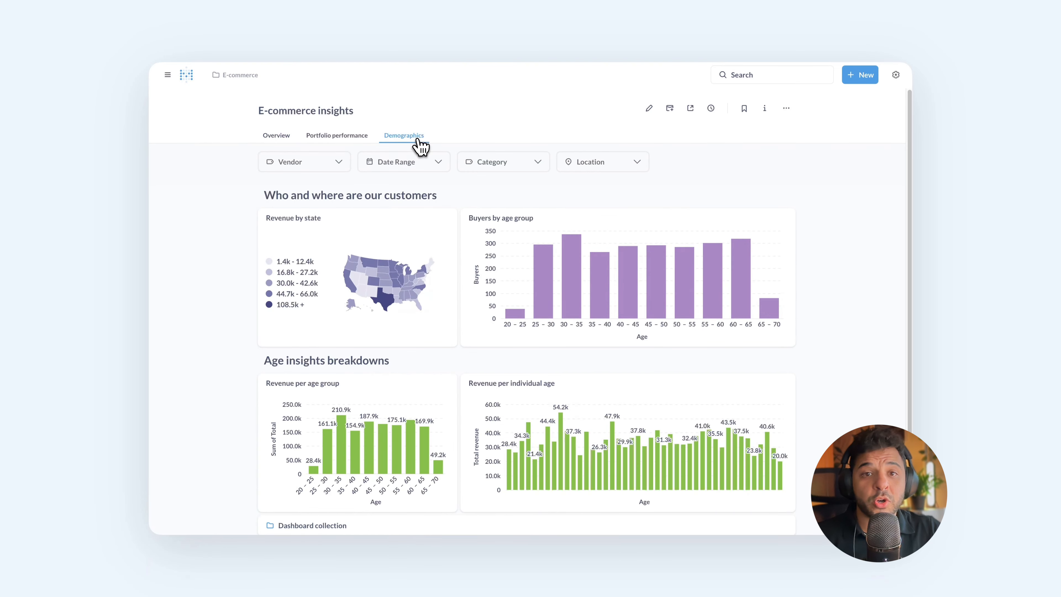
- Filter the Demographics tab of the E-commerce insights dashboard by location AK
click(620, 162)
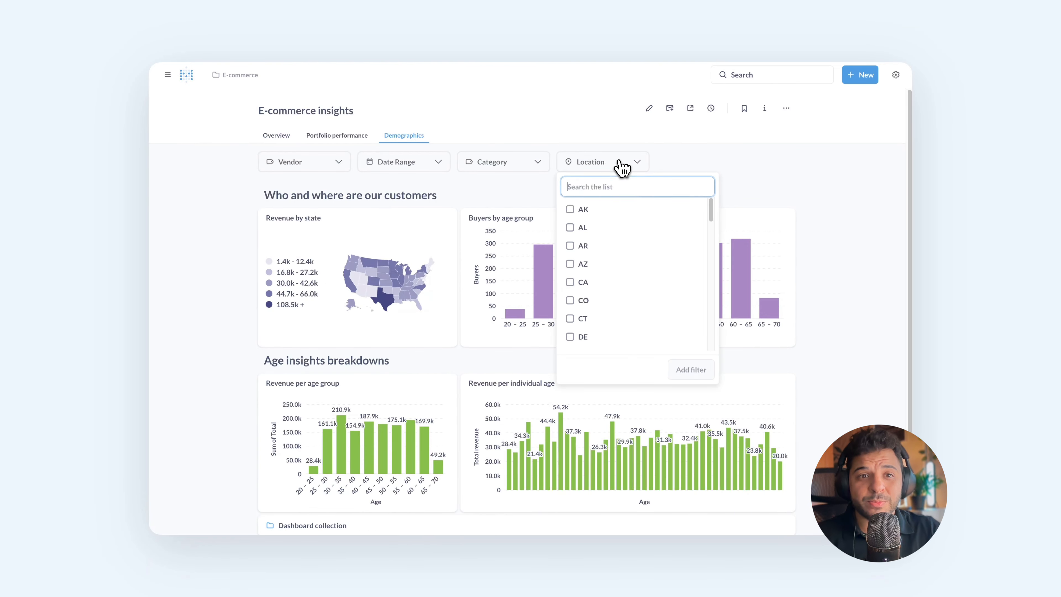
click(595, 211)
click(704, 370)
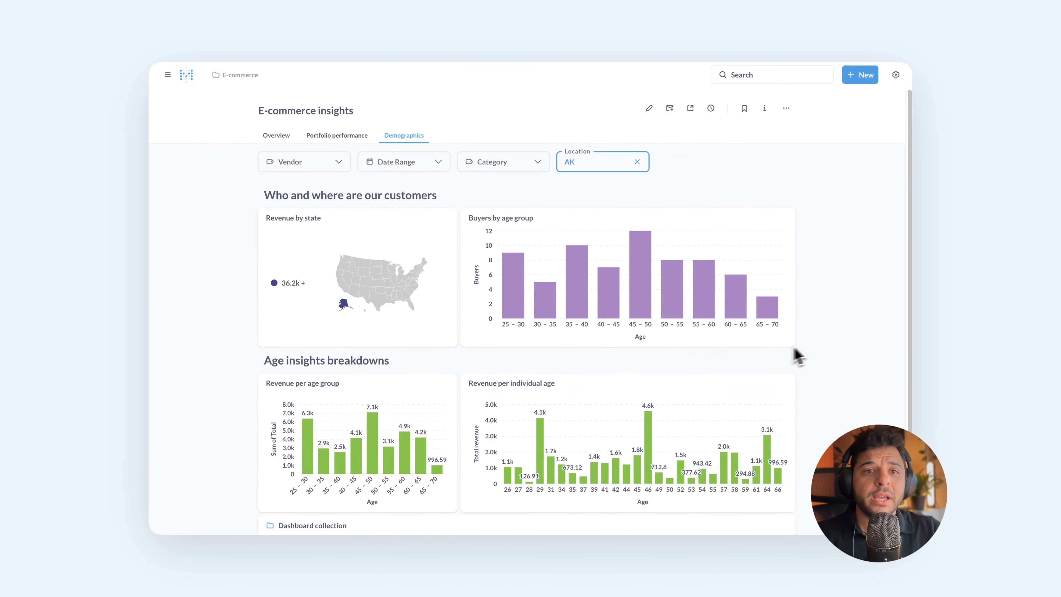
- Open the linked Dashboard collection and look through its saved items
scroll(822, 322, down, 1)
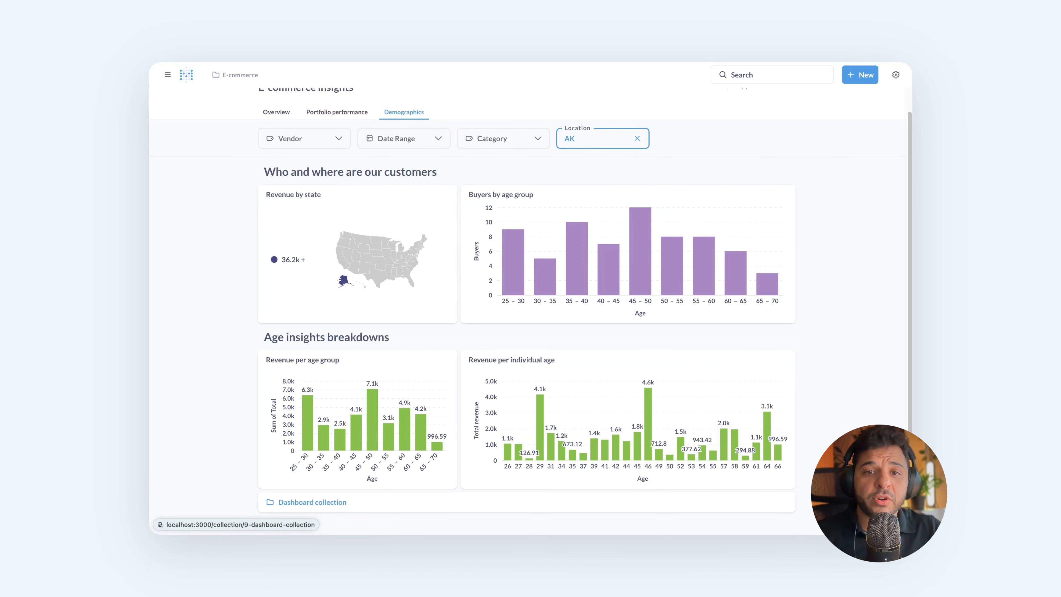
click(318, 502)
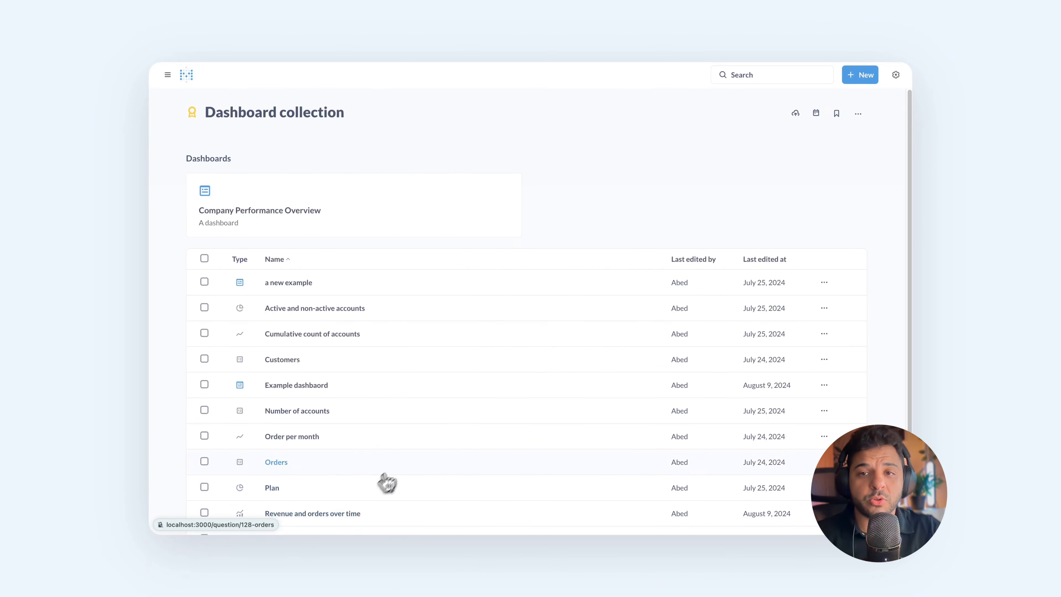
scroll(757, 197, down, 1)
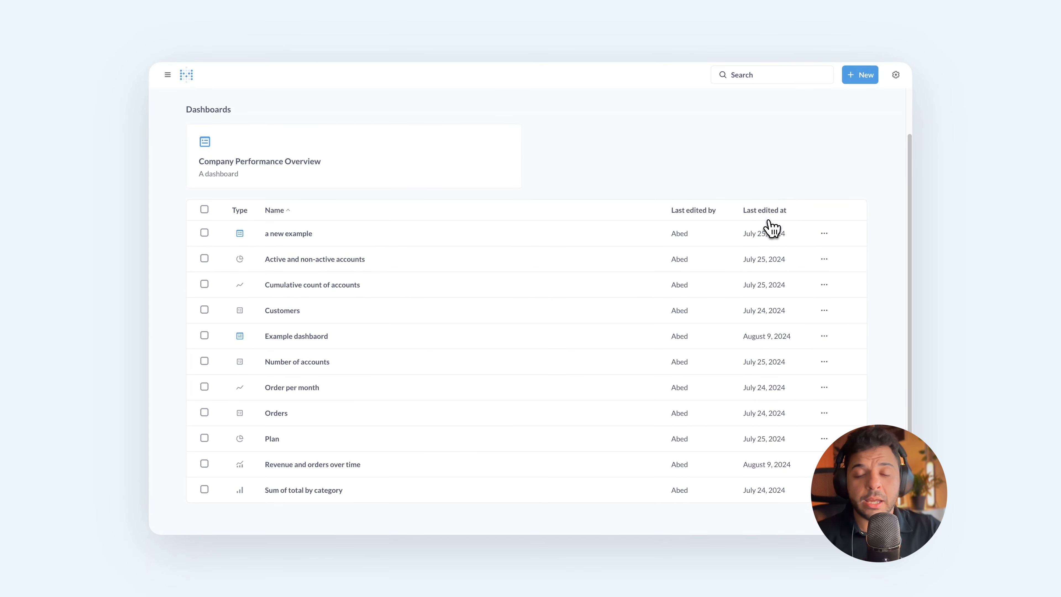
scroll(768, 221, up, 1)
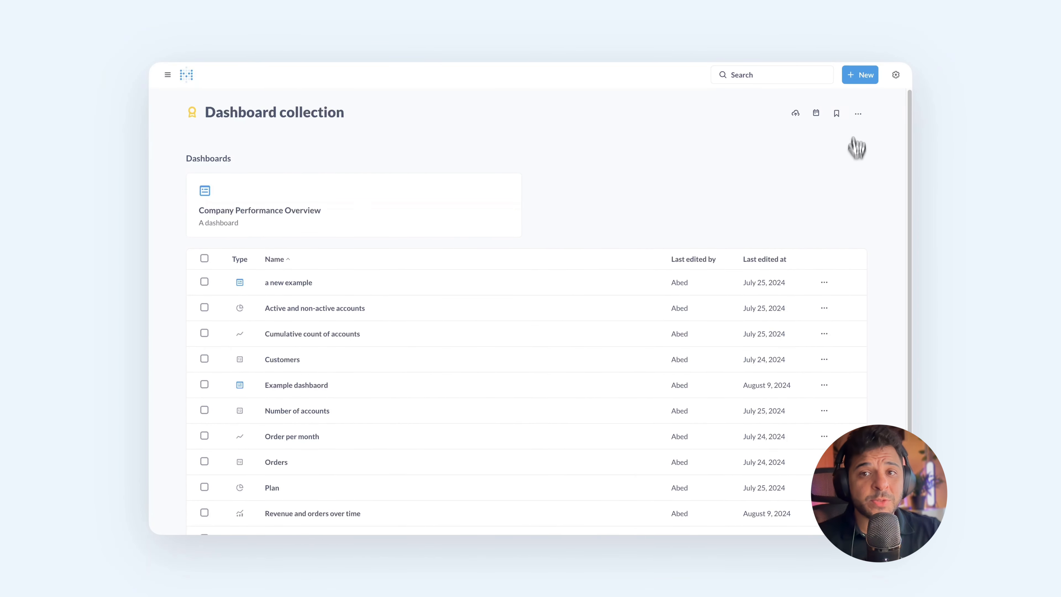
- Create a new dashboard named "Example Dashboard" in the Dashboard collection
click(855, 84)
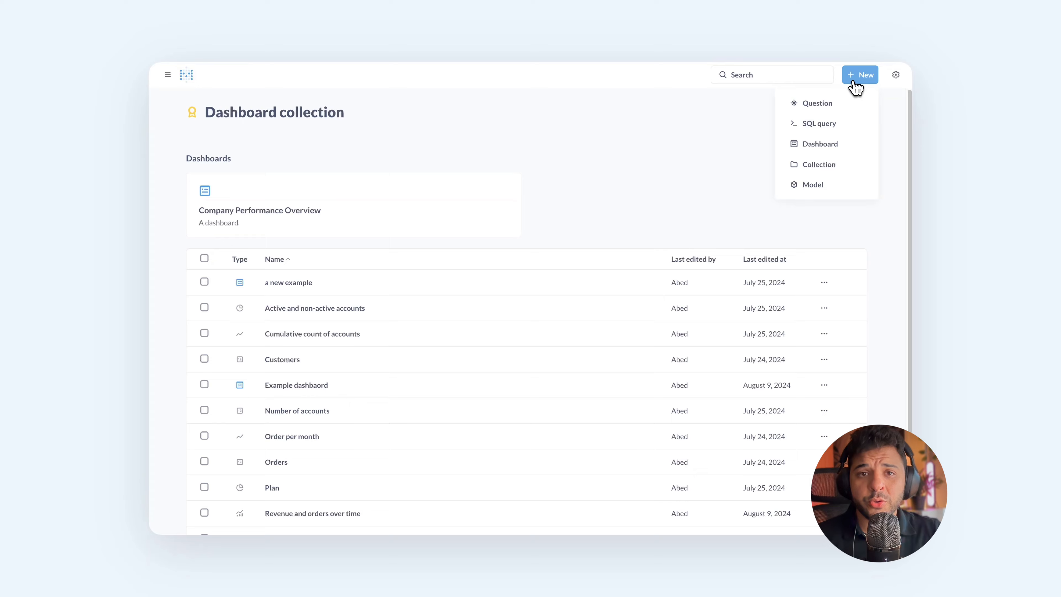
click(834, 146)
text(Example Dashboard)
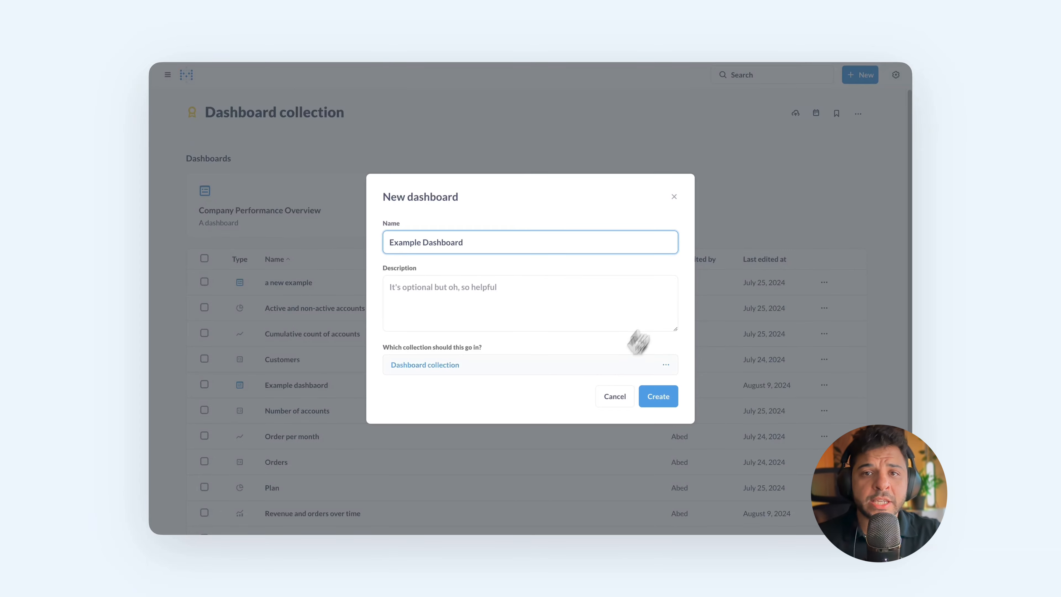
click(602, 371)
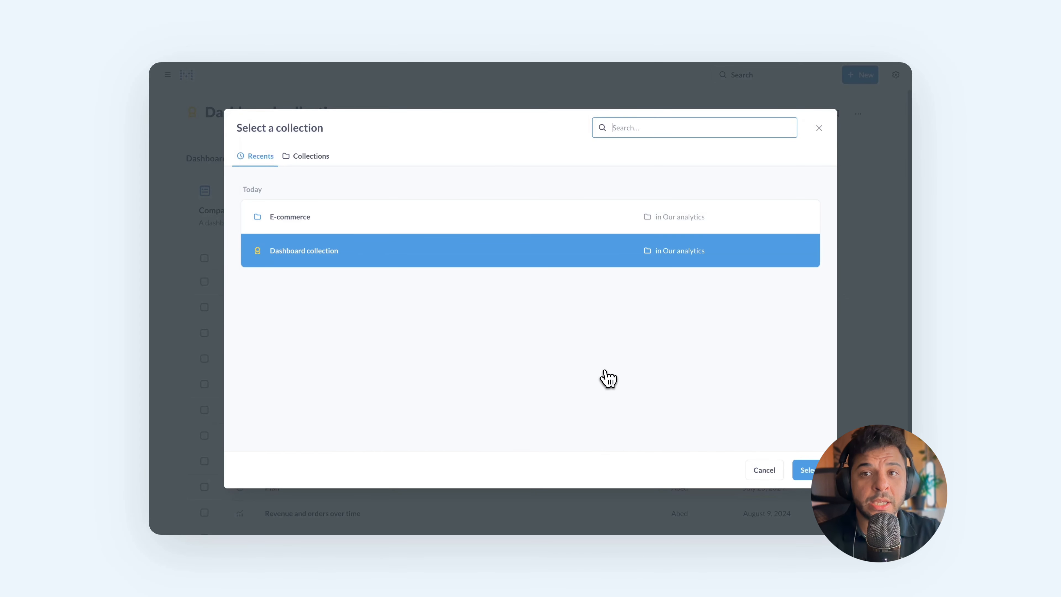
click(500, 266)
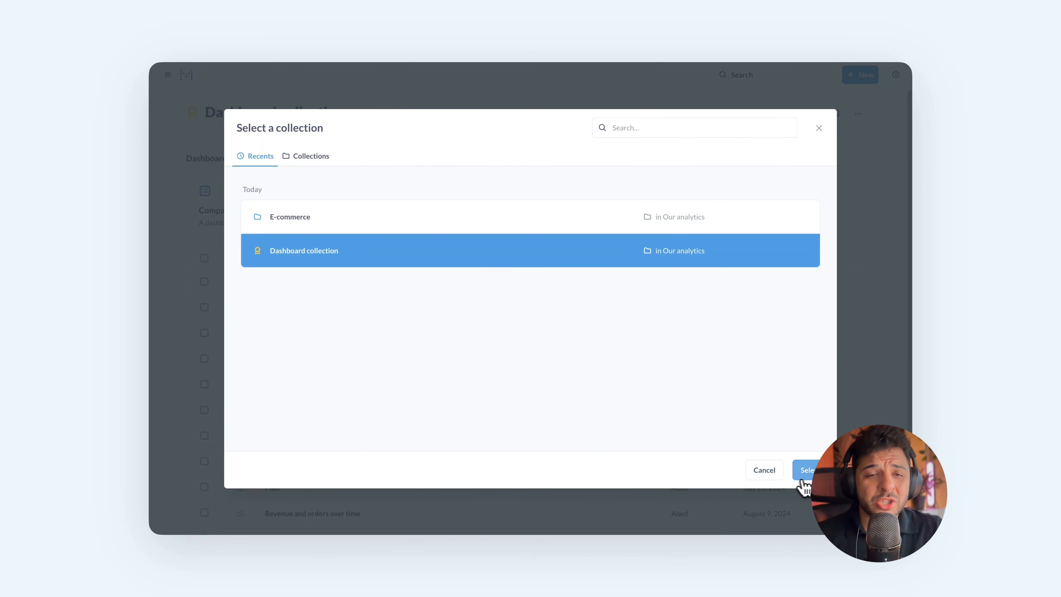
click(805, 472)
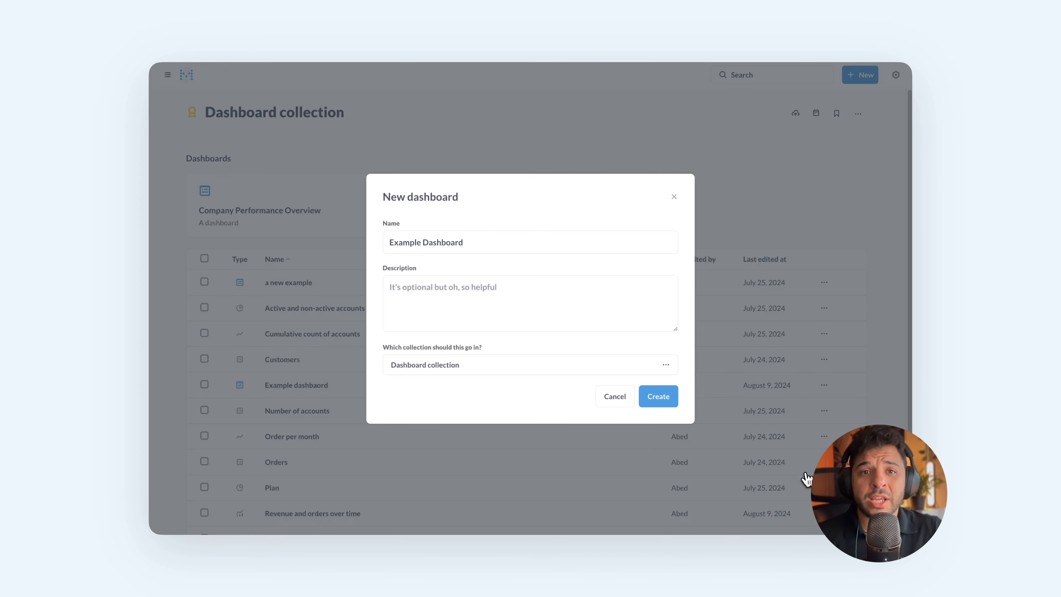
click(662, 414)
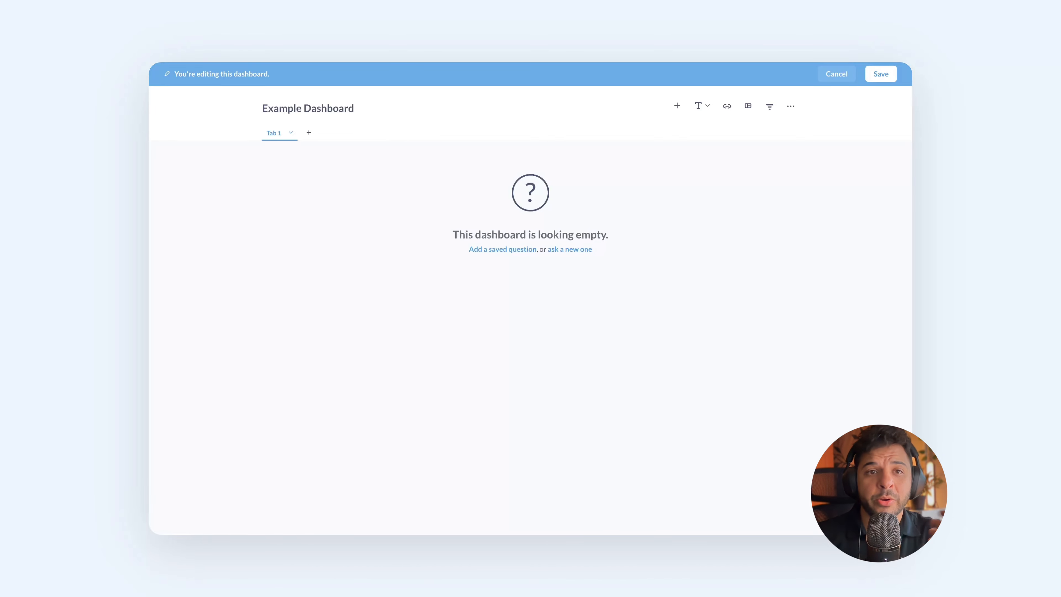
- Add the saved questions Number of accounts, Revenue and orders over time, Sum of total by category and Cumulative count of accounts
click(520, 250)
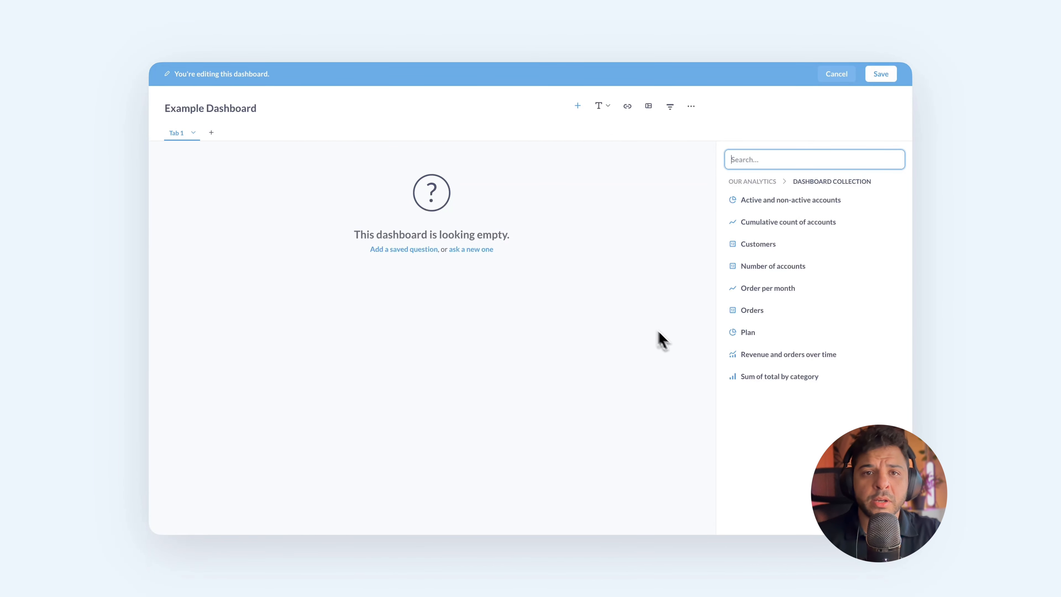
click(736, 270)
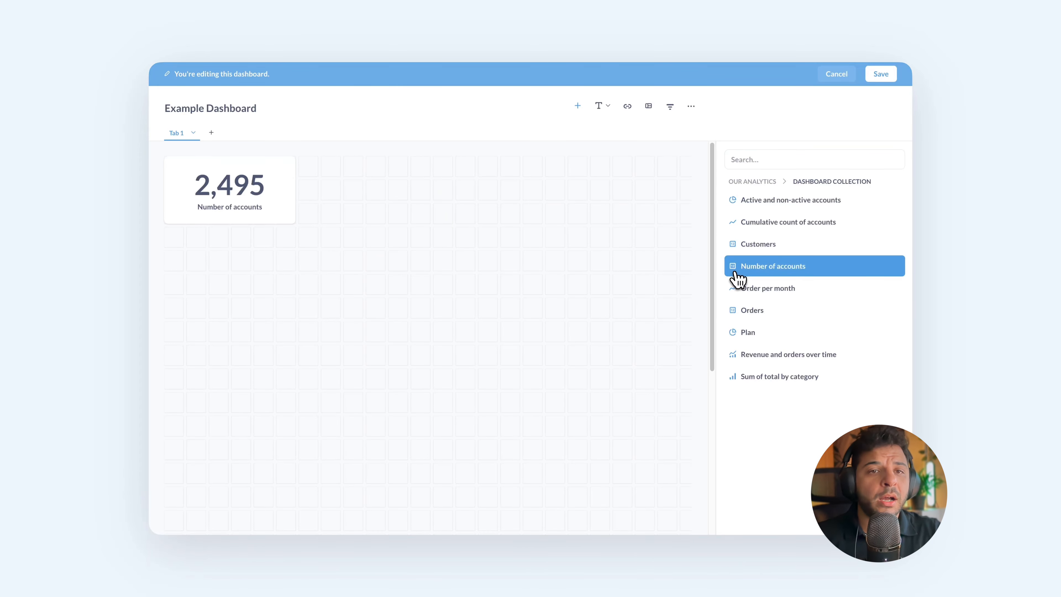
click(759, 359)
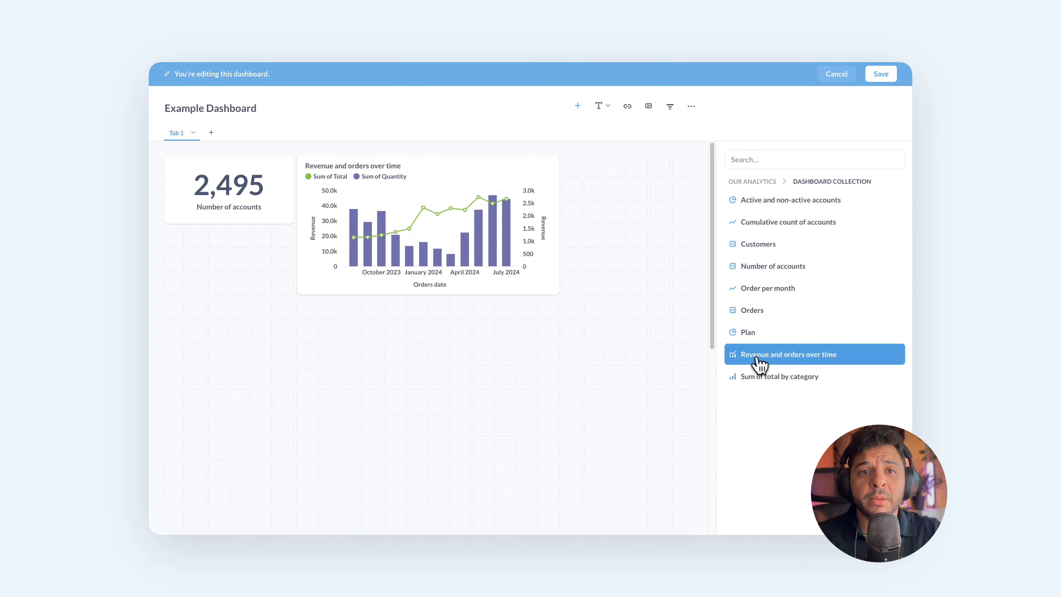
click(778, 378)
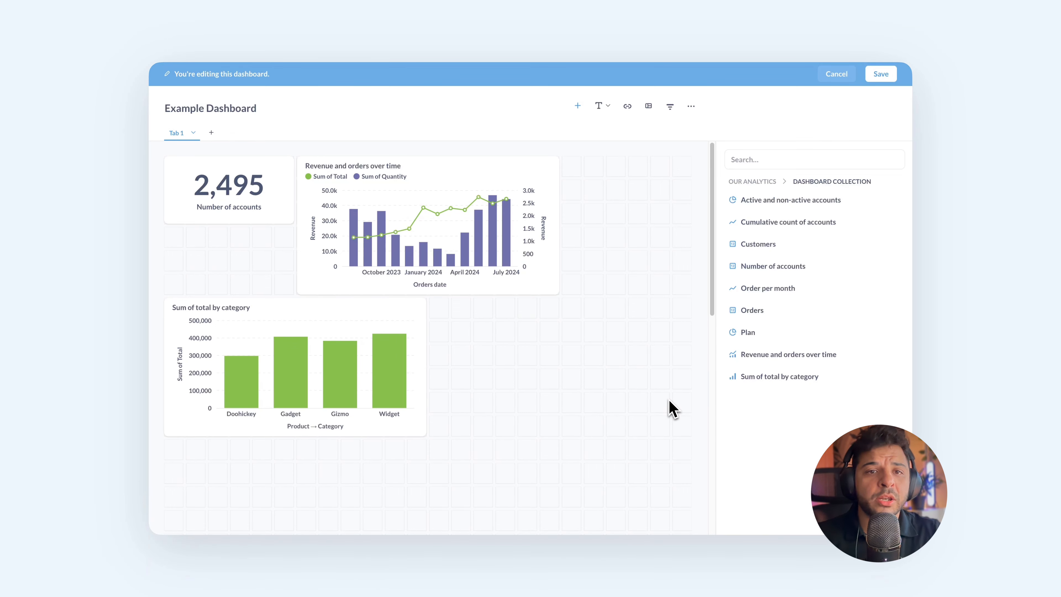
click(746, 227)
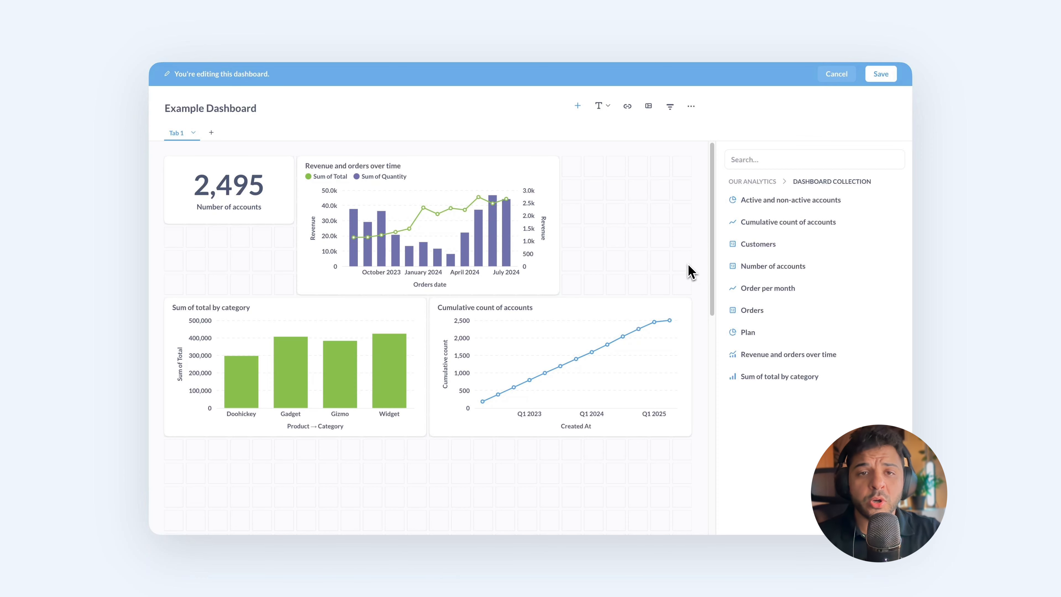
- Move the Revenue and orders over time card above Cumulative count of accounts and enlarge the Number of accounts card to match its size
drag(413, 168, 548, 167)
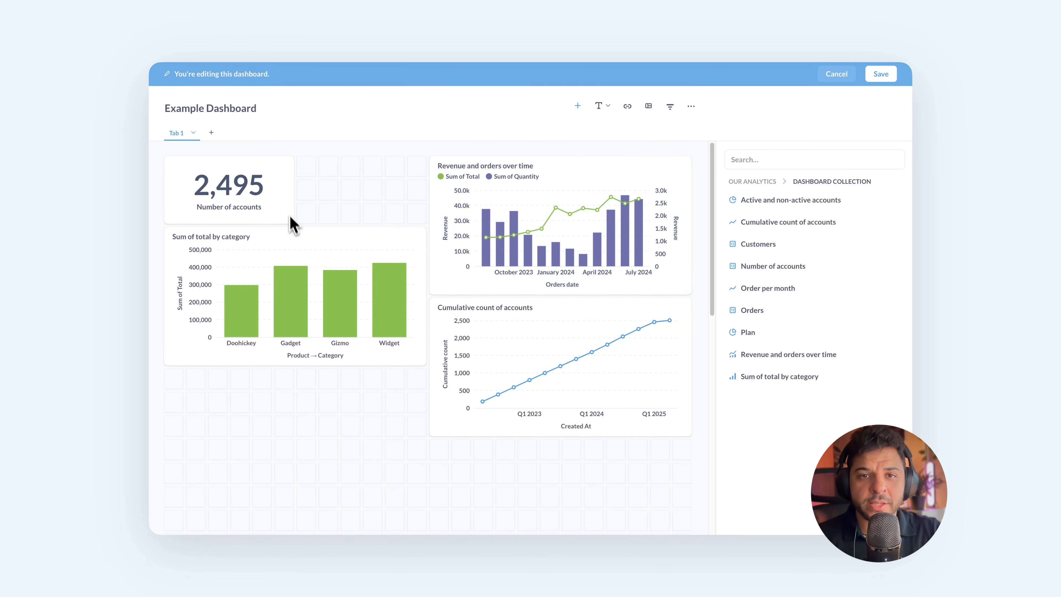
drag(291, 217, 419, 301)
drag(572, 304, 571, 306)
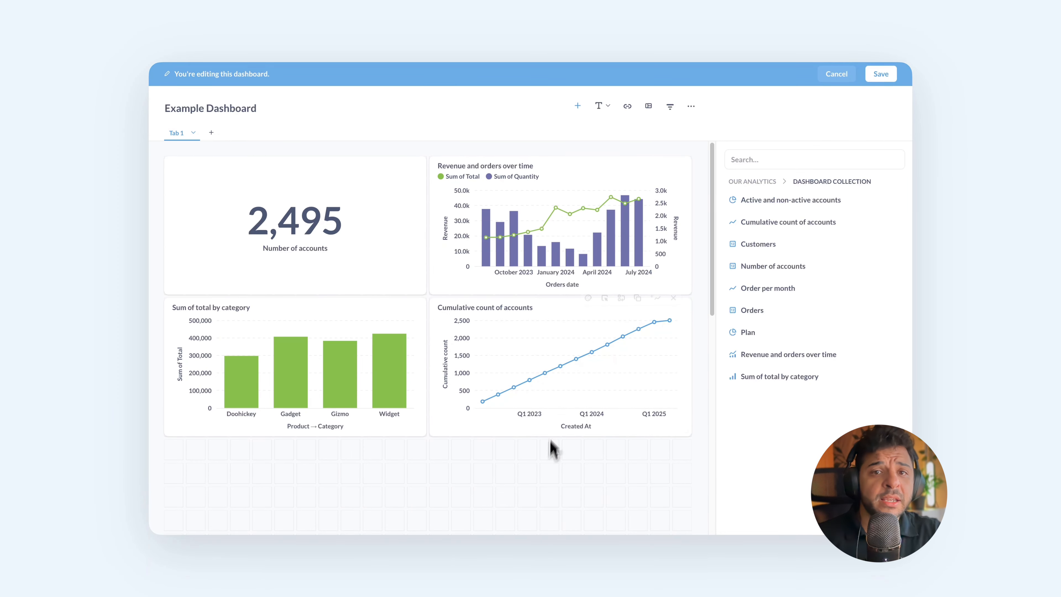
- Add a heading reading "Sales Analysis" to the dashboard
click(606, 107)
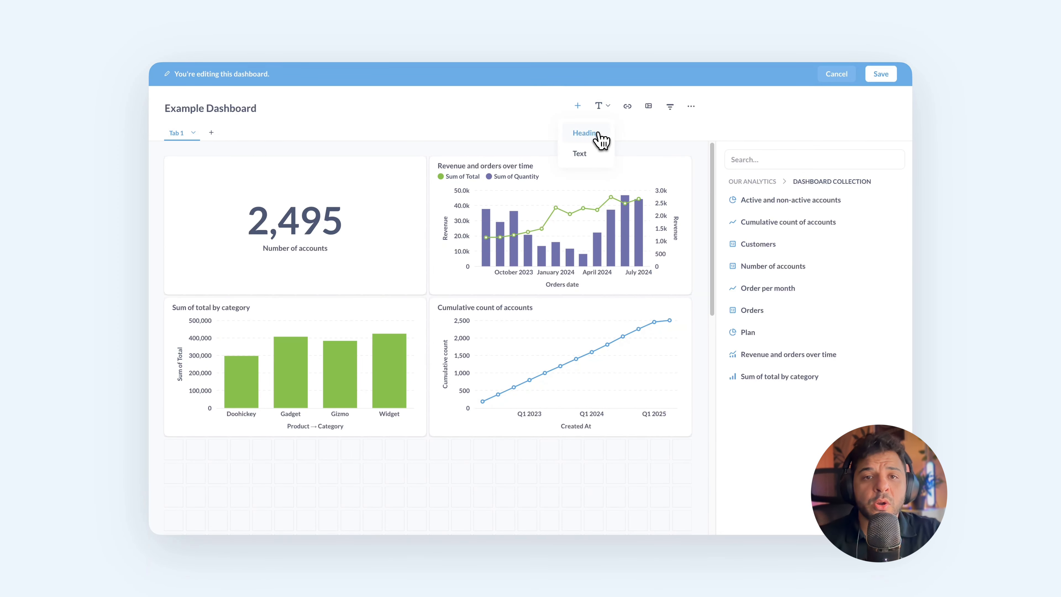
click(586, 133)
text(Sales Analysis)
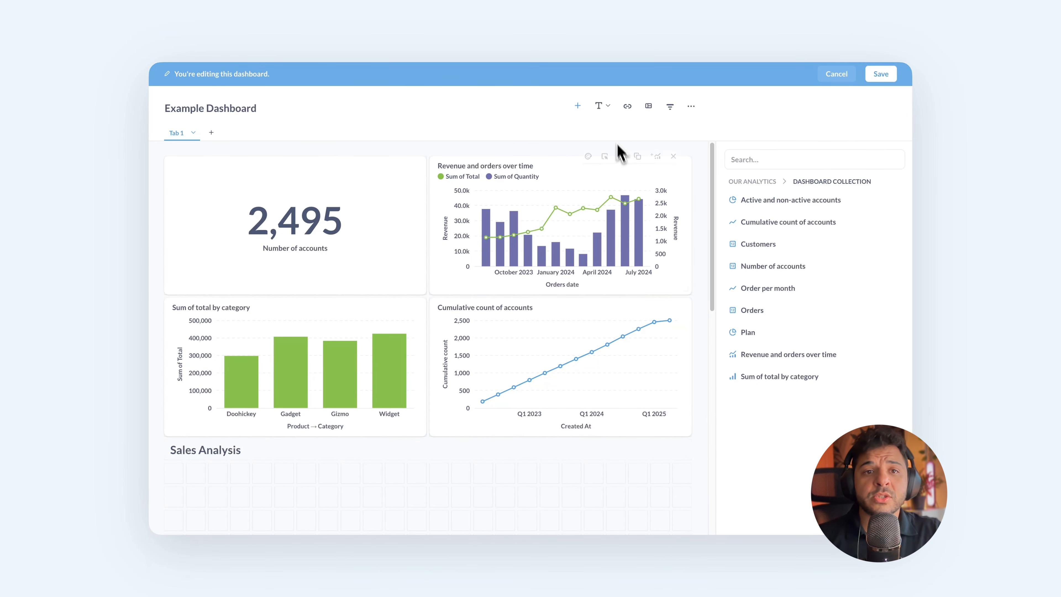
- Add a Markdown text card with "# heading 1" and "This Dashboard is about sales" on the next line
click(602, 106)
click(597, 153)
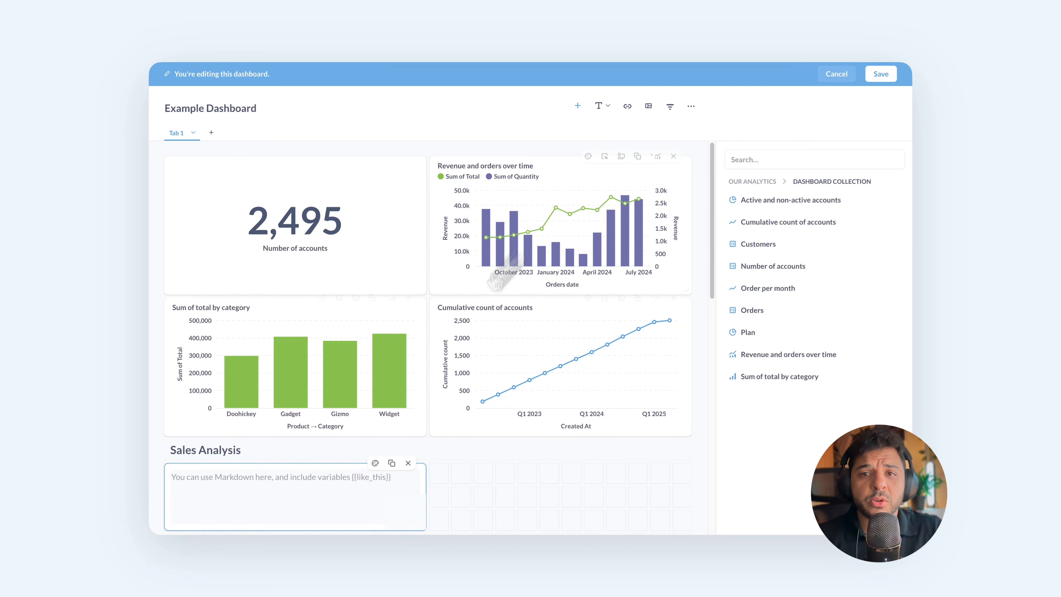
text(# heading 1)
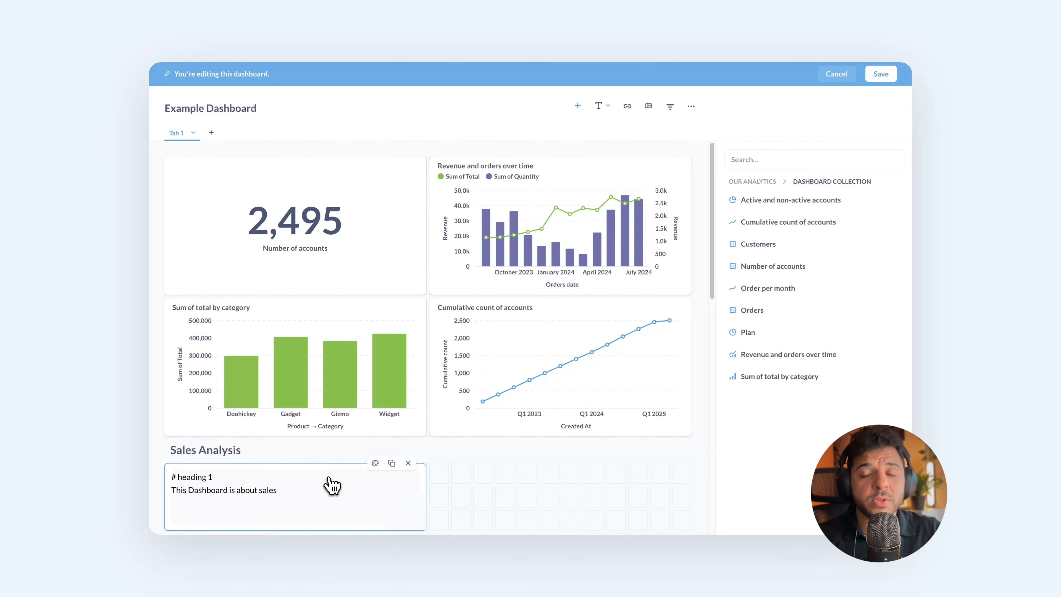
click(462, 495)
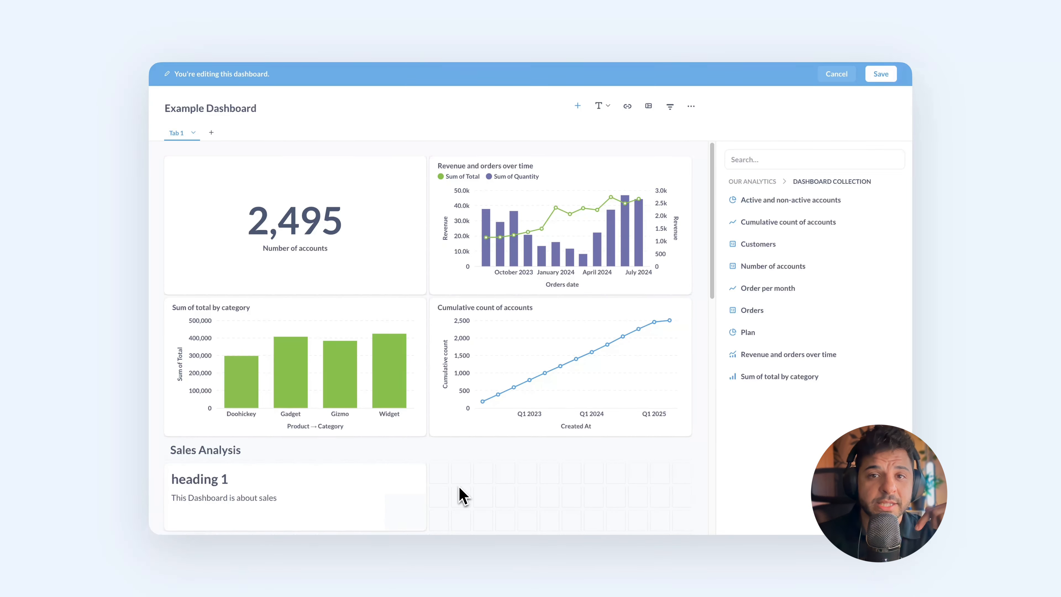
- Save the dashboard and check how the text card's Markdown is rendered
scroll(463, 494, down, 2)
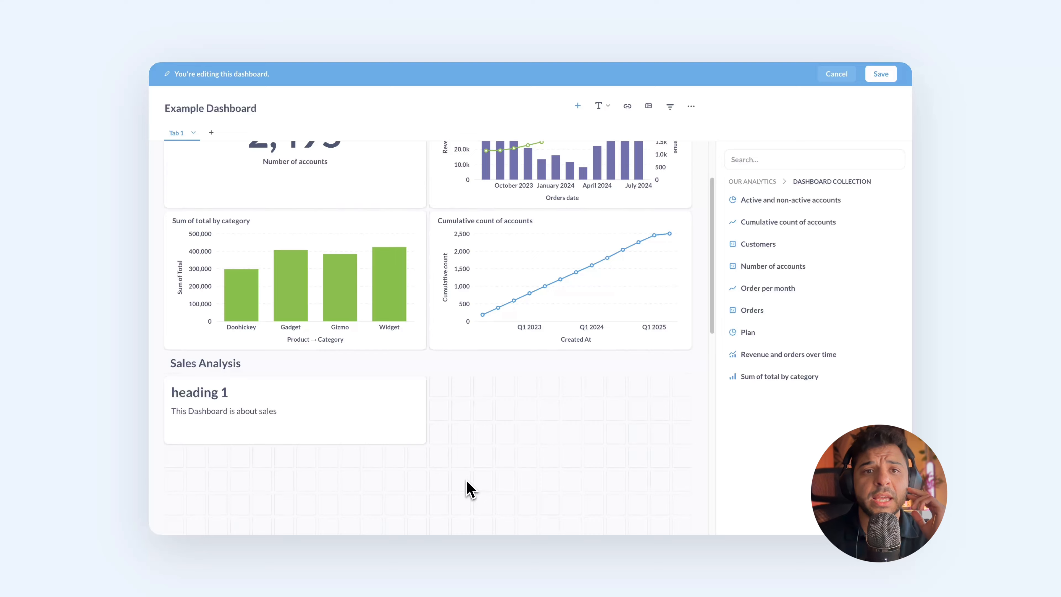
click(887, 74)
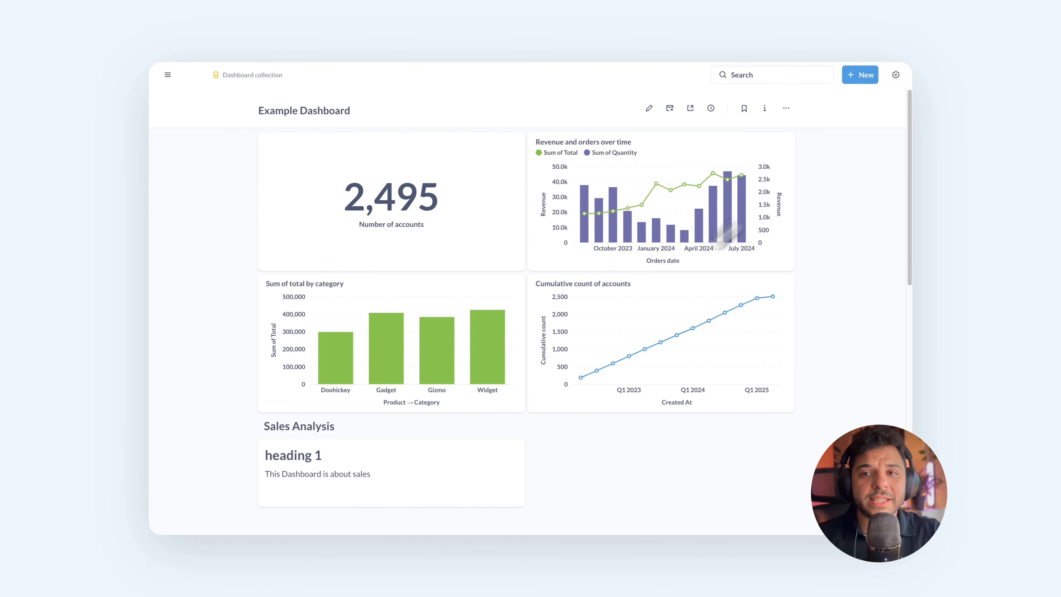
drag(370, 478, 267, 462)
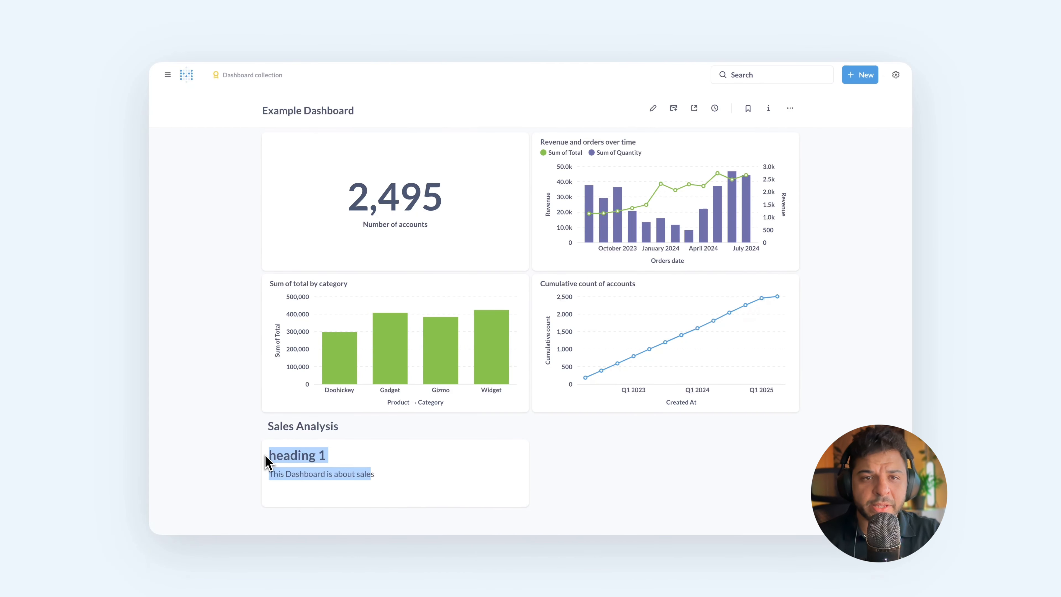
- Edit the dashboard again, moving the Sales Analysis heading above all charts and the text card directly beneath it, widened to full width
click(653, 108)
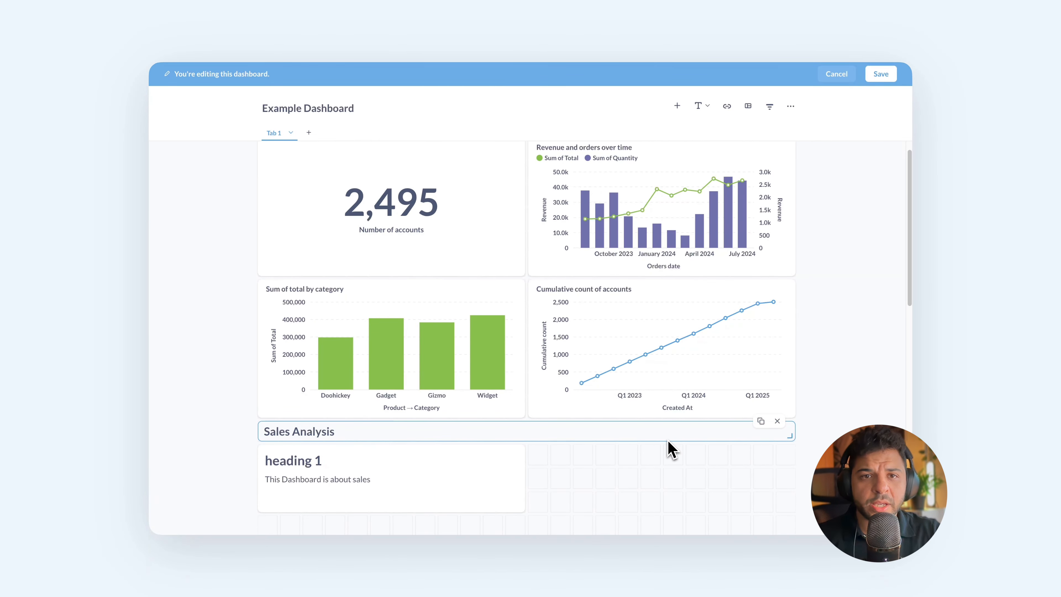
drag(669, 442, 673, 171)
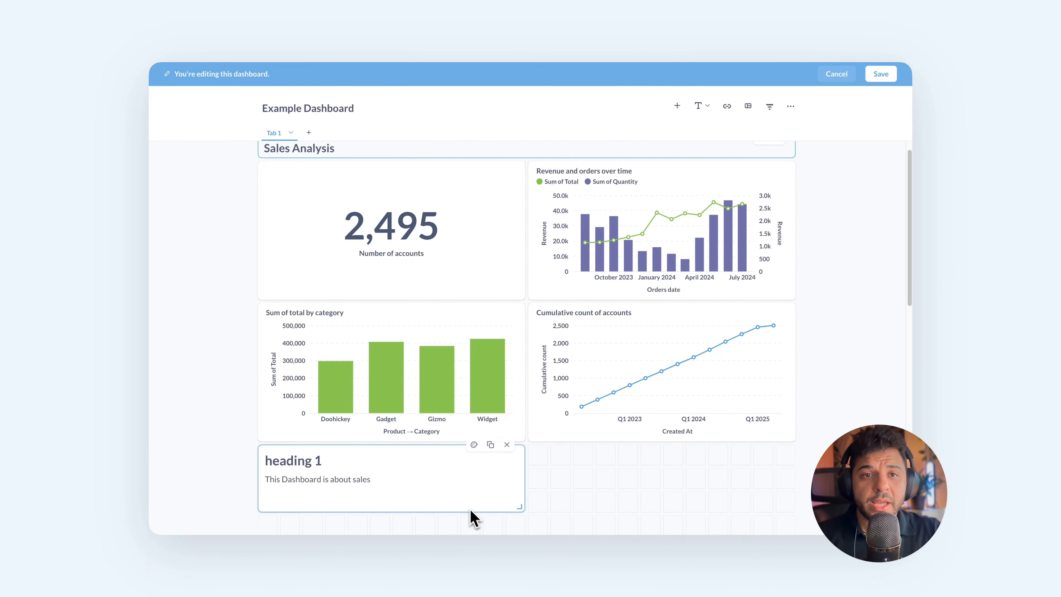
drag(471, 512, 796, 230)
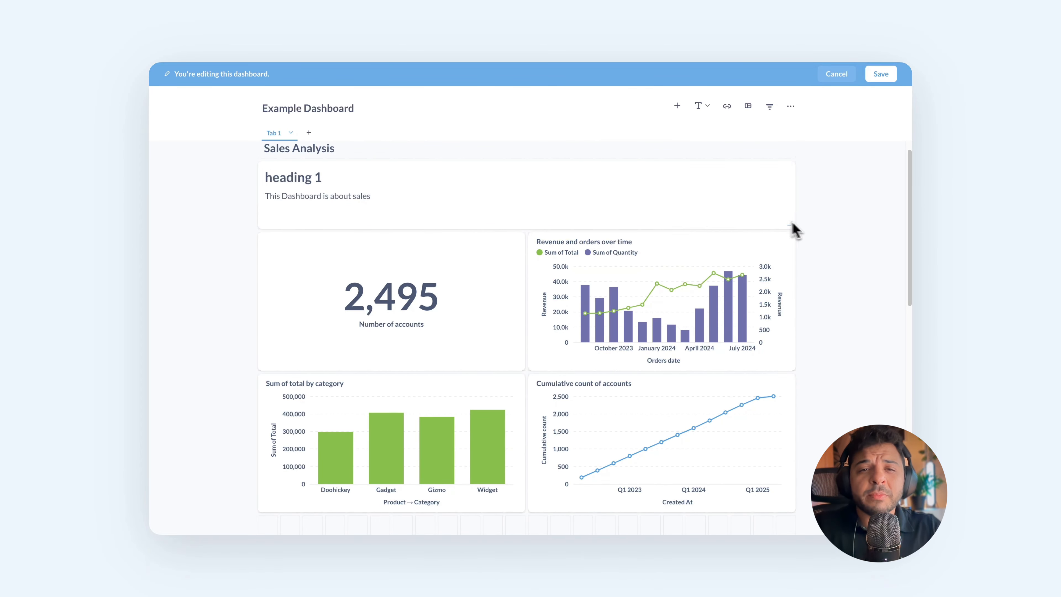
- Add a second tab to the dashboard and insert the section layout with a heading over a two-by-two grid of question placeholders
scroll(800, 293, up, 1)
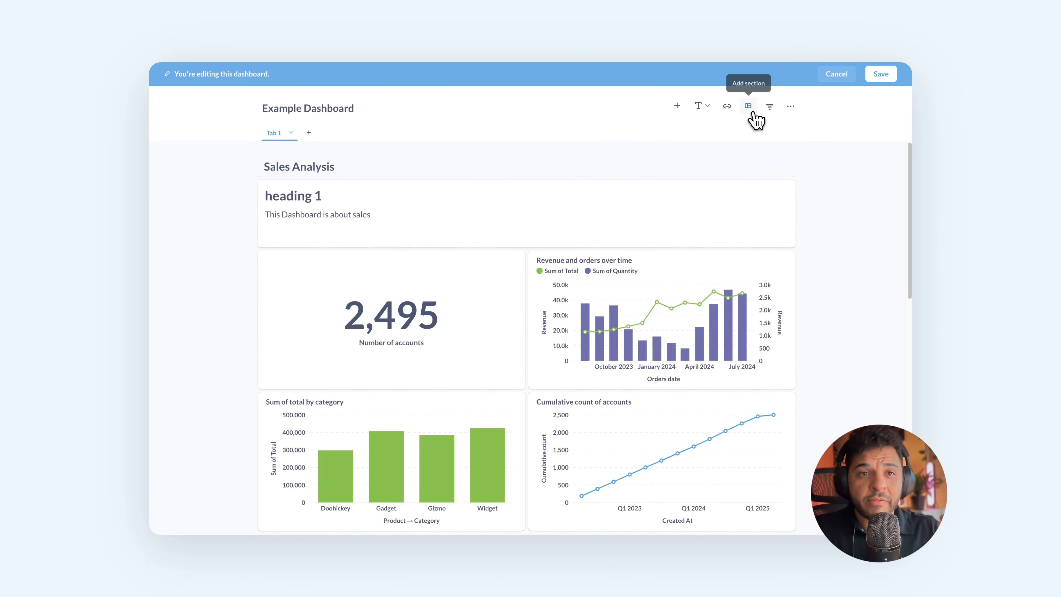
click(753, 112)
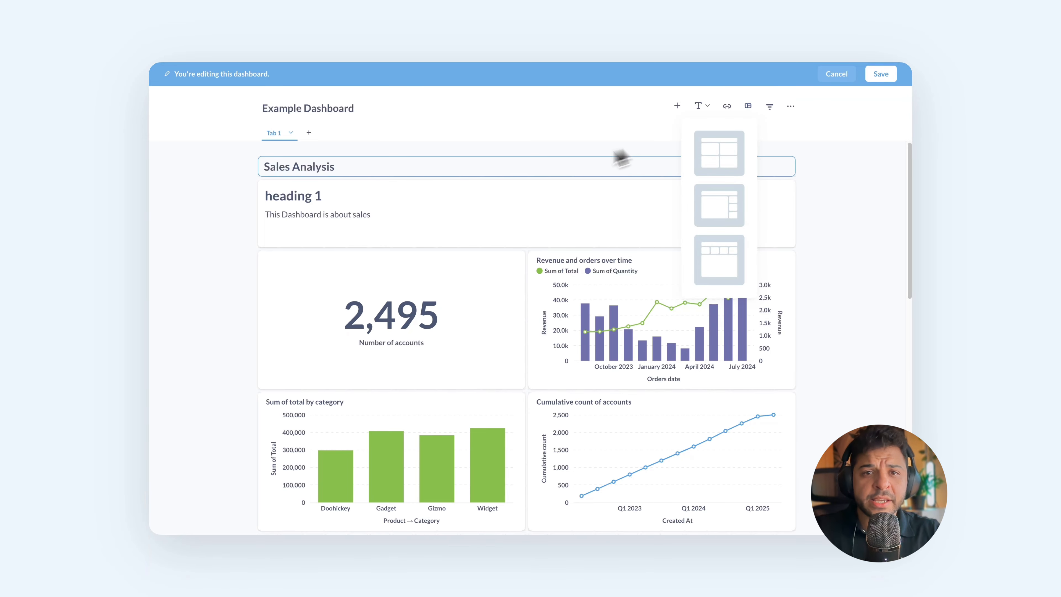
click(621, 157)
click(309, 132)
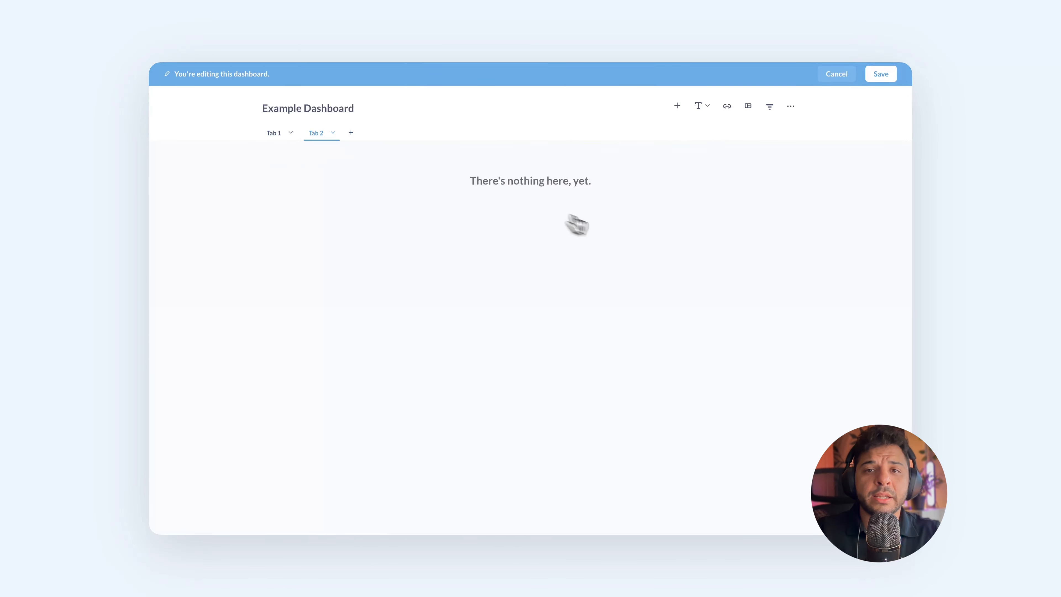
click(749, 106)
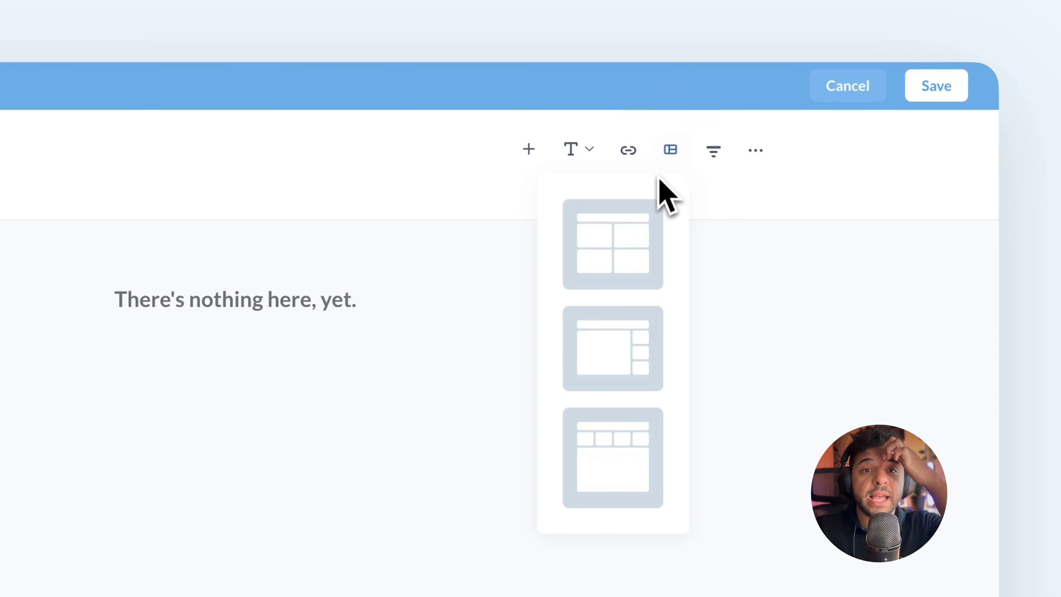
click(640, 248)
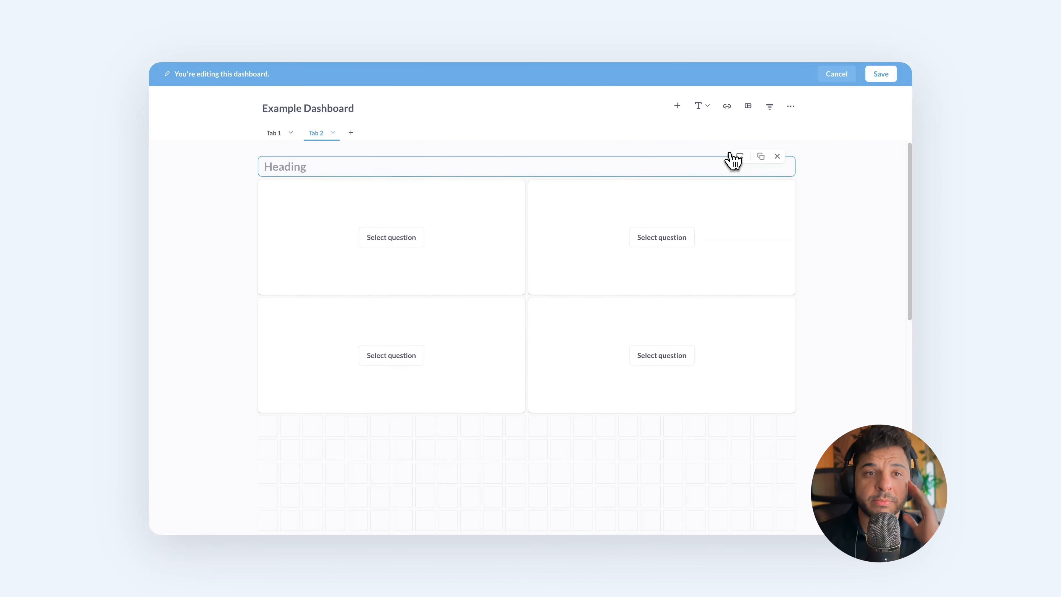
- Enter "Here Type your heading" as the section heading and fill the upper-left placeholder with the Cumulative count of accounts question
text(Here Type your heading)
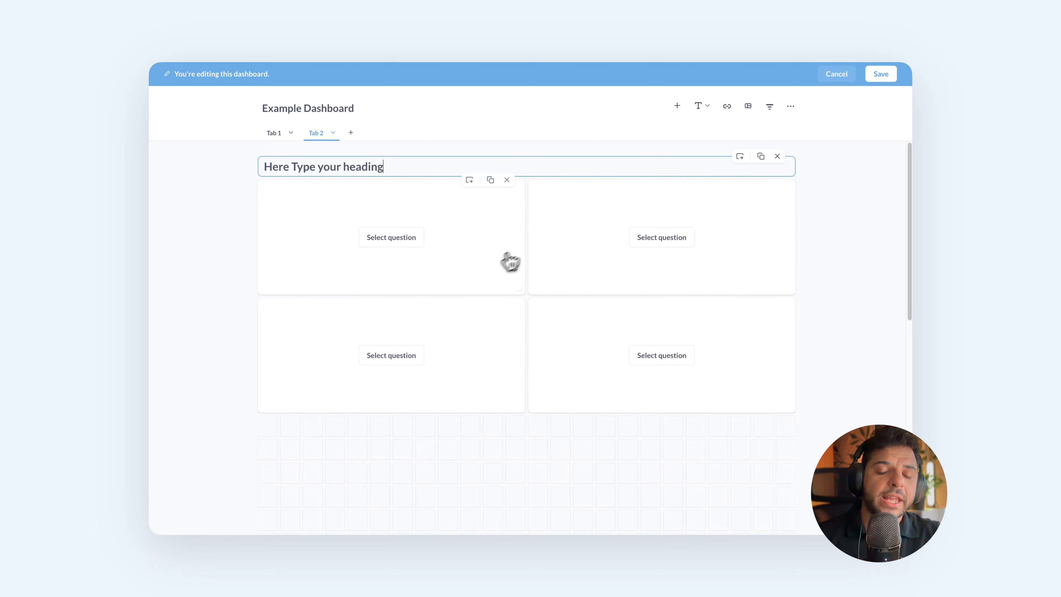
click(403, 247)
click(404, 247)
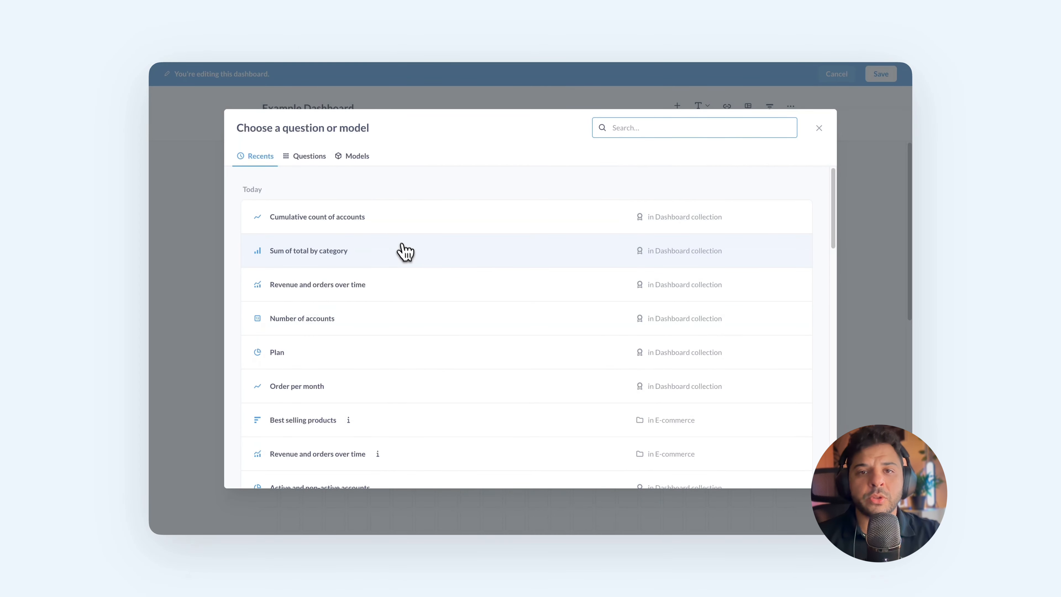
click(394, 230)
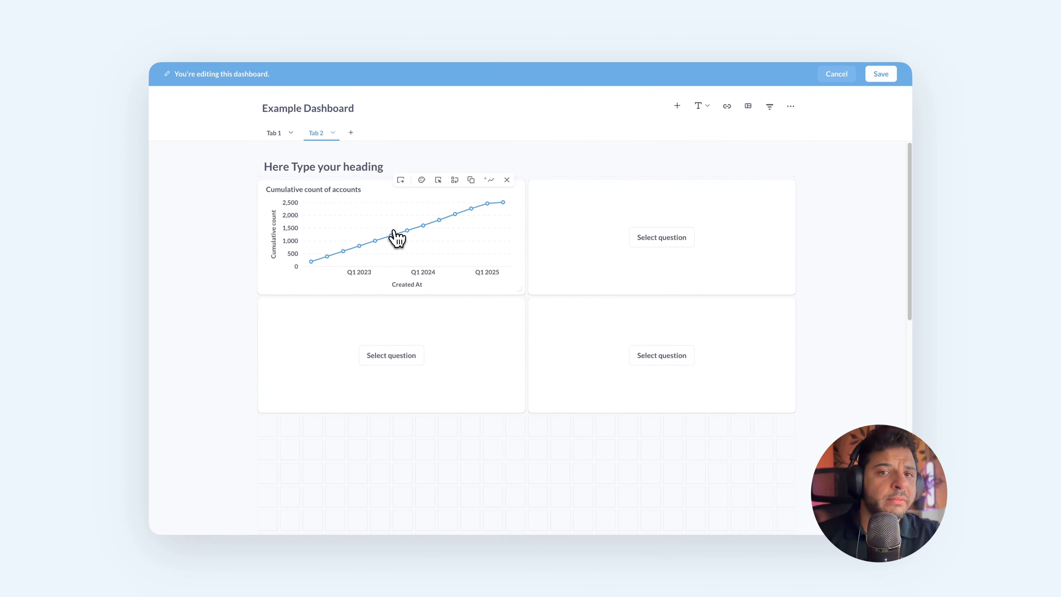
- Fill the remaining placeholders with Number of accounts at upper right, Order per month at lower right and Plan at lower left
click(647, 241)
click(550, 312)
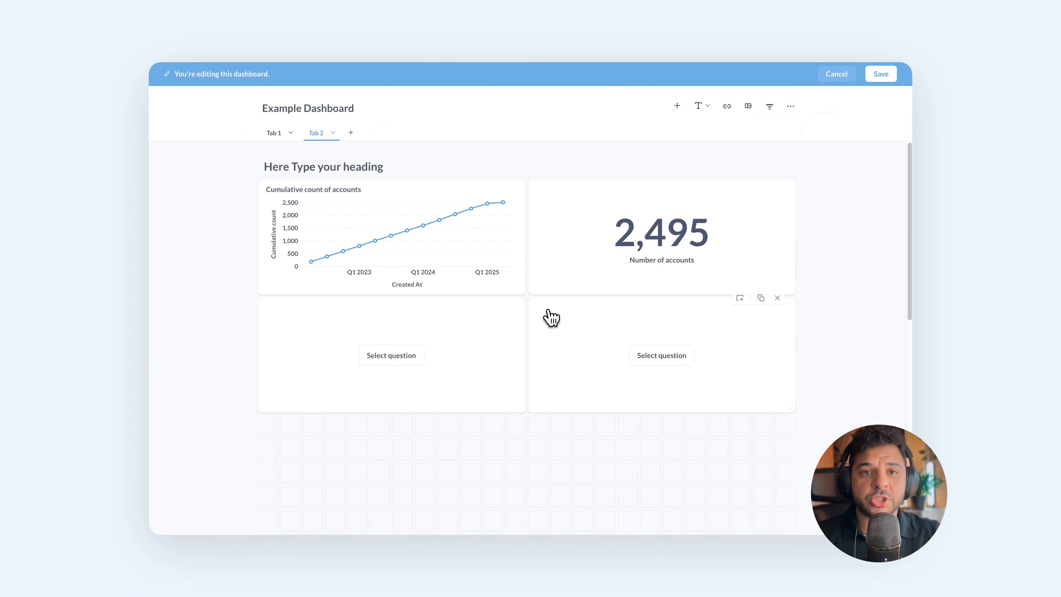
click(655, 354)
click(540, 388)
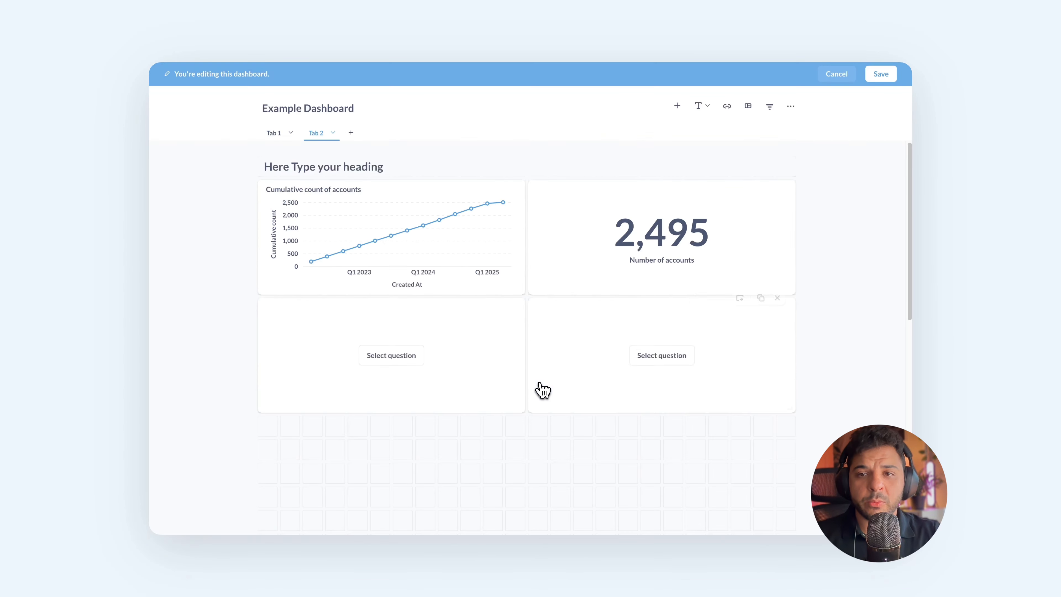
click(409, 368)
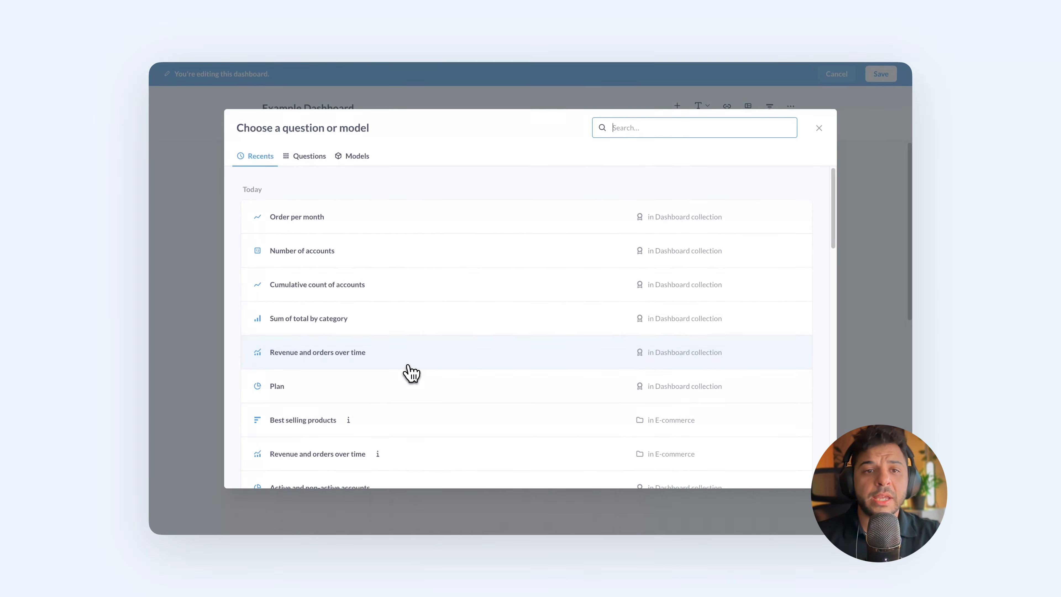
click(400, 395)
- Check which filter types the dashboard offers, and try the full-width layout before restoring the standard width
click(771, 114)
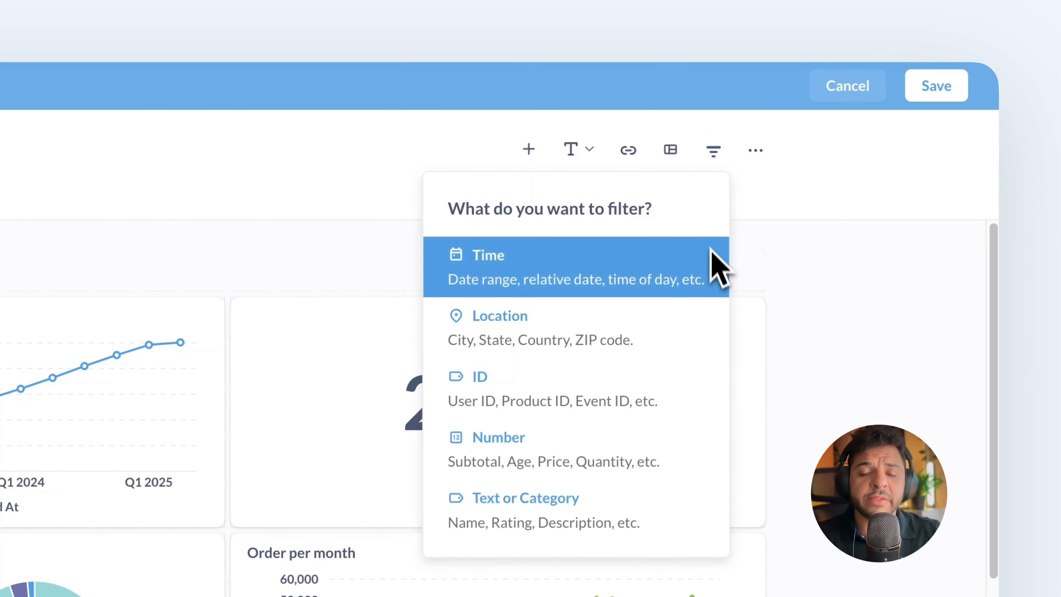
click(789, 233)
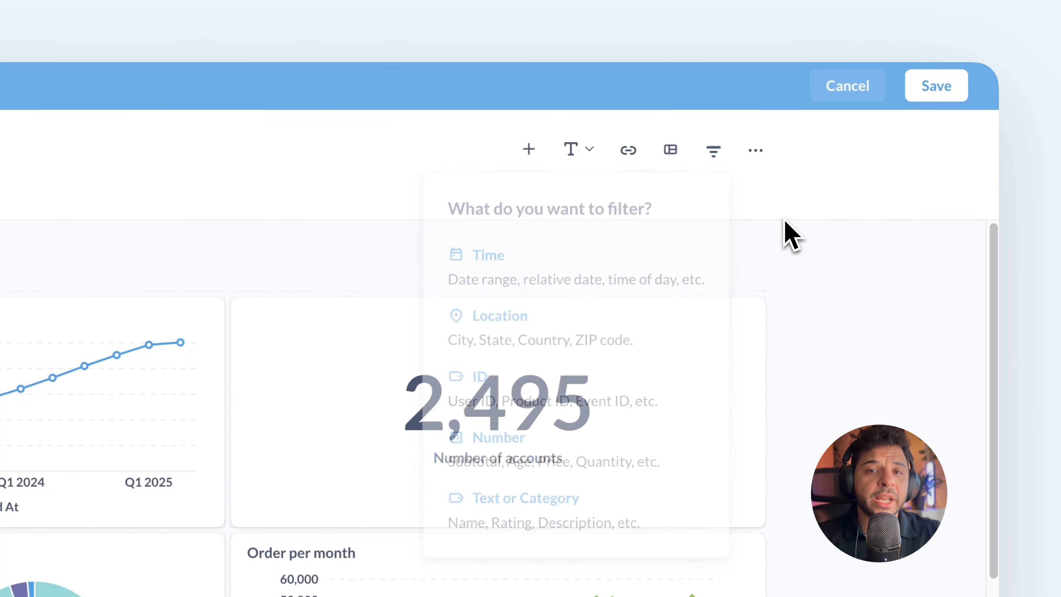
click(755, 150)
click(735, 205)
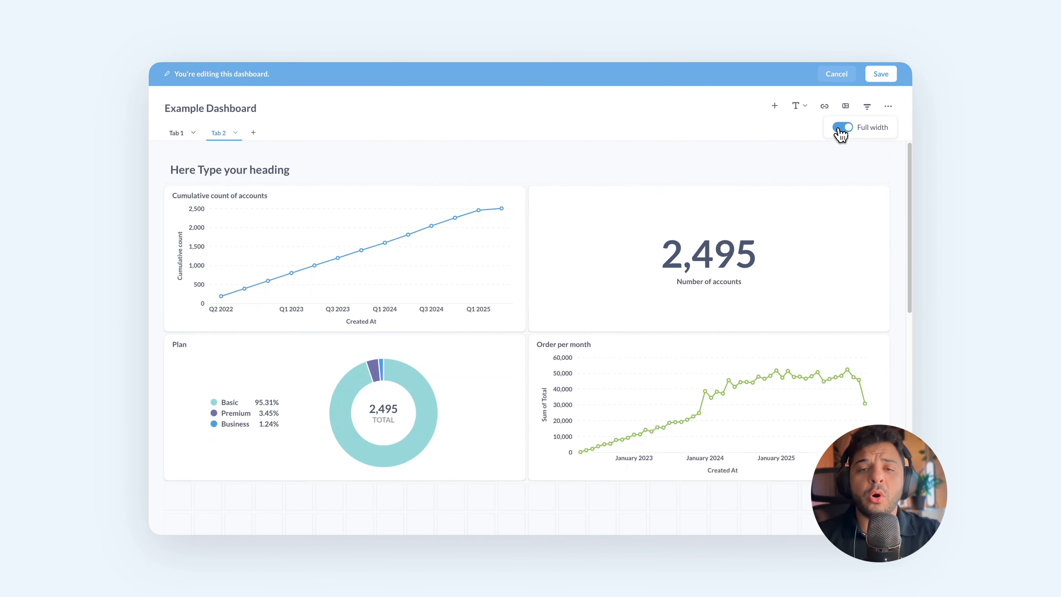
click(842, 128)
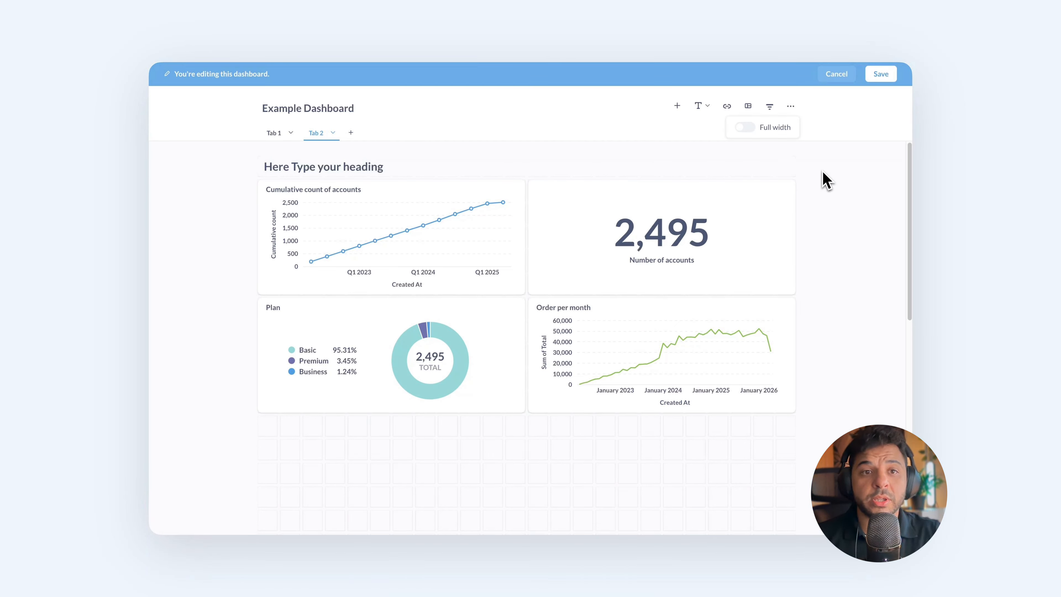
click(826, 179)
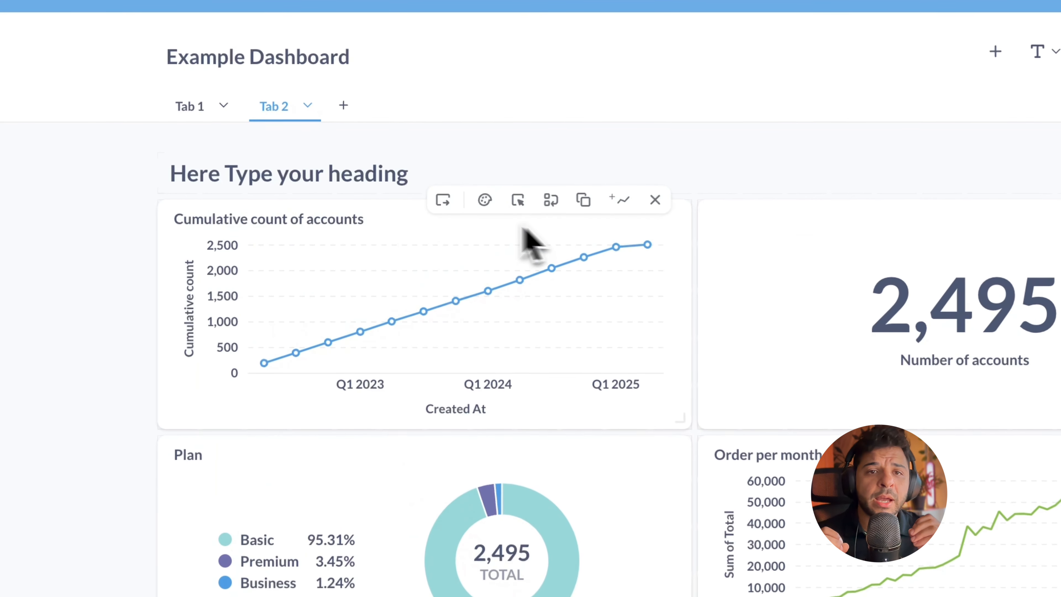
- Move the Cumulative count of accounts card from Tab 2 to Tab 1
mouse_move(401, 183)
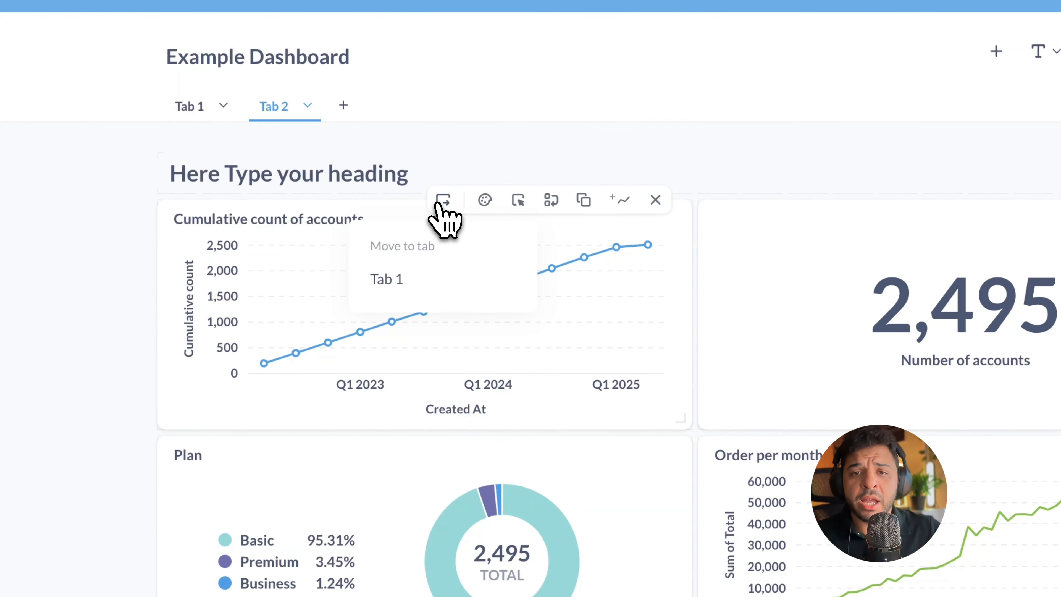
click(402, 285)
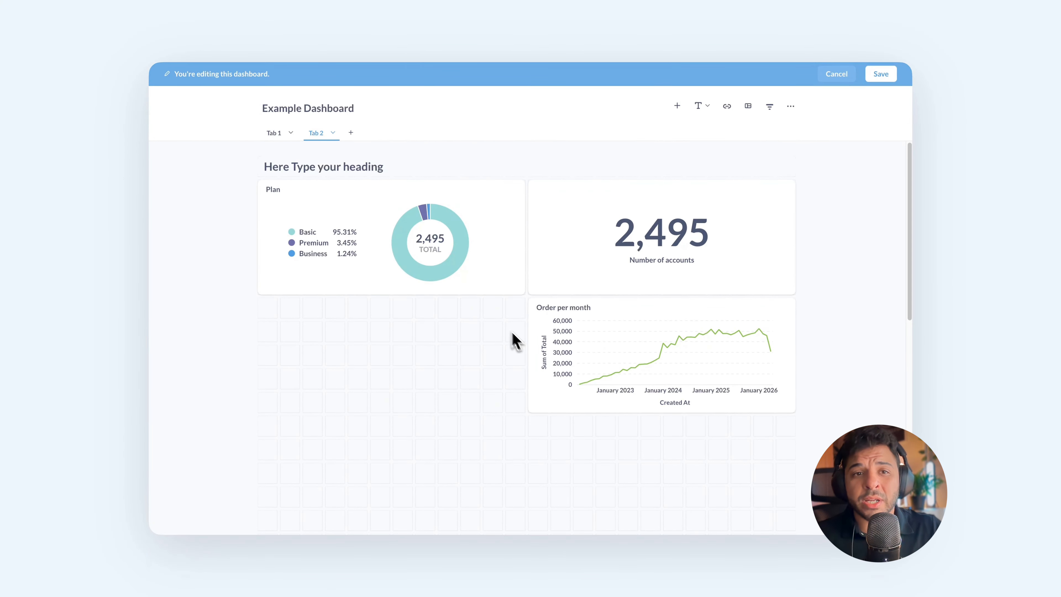
- Change the Sum of Total line colour to light red in the Order per month card's visualization options
mouse_move(570, 348)
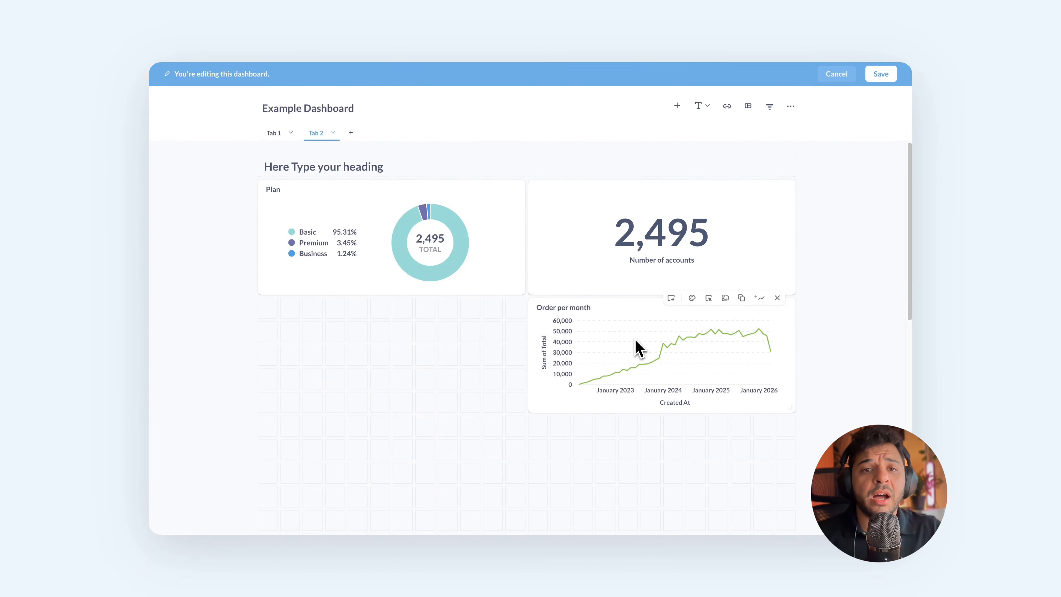
click(693, 301)
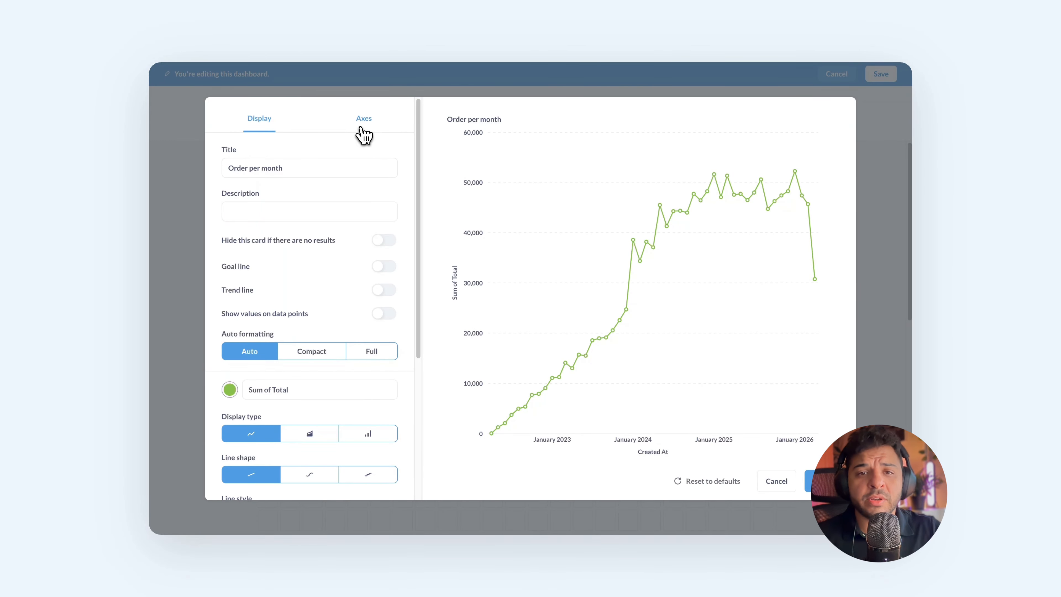
scroll(339, 246, down, 1)
click(229, 362)
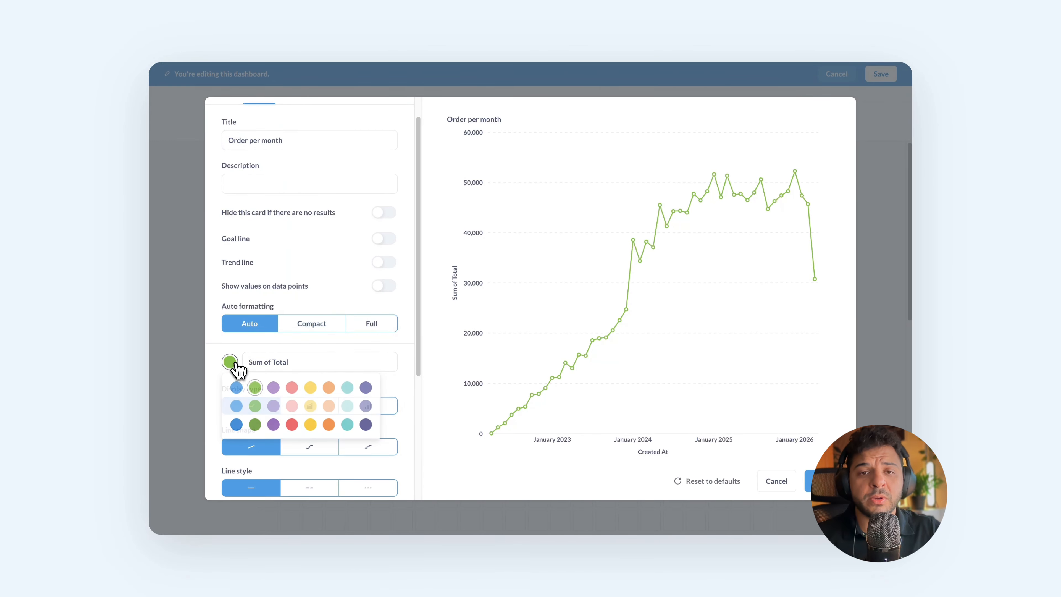
click(292, 388)
click(829, 482)
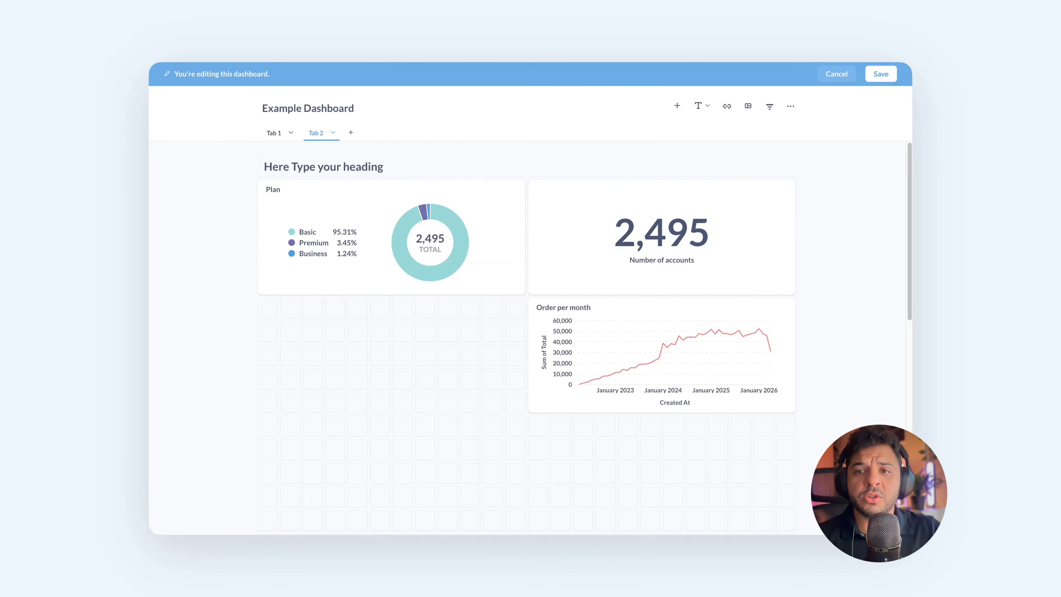
- Turn off the background of the "heading 1" text card on Tab 1, leaving its alignment at Top and Left
click(274, 135)
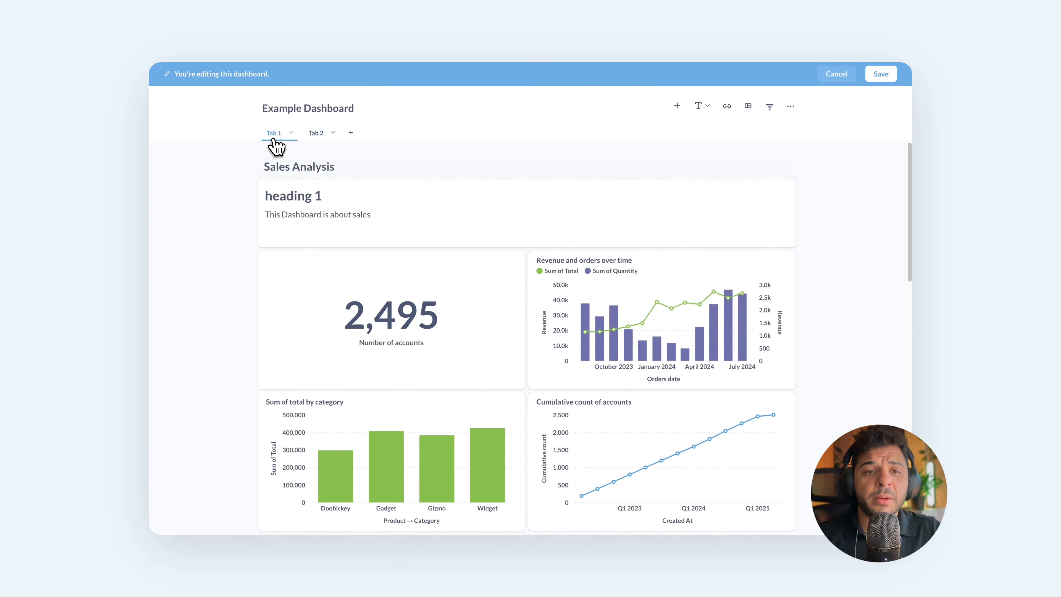
mouse_move(704, 197)
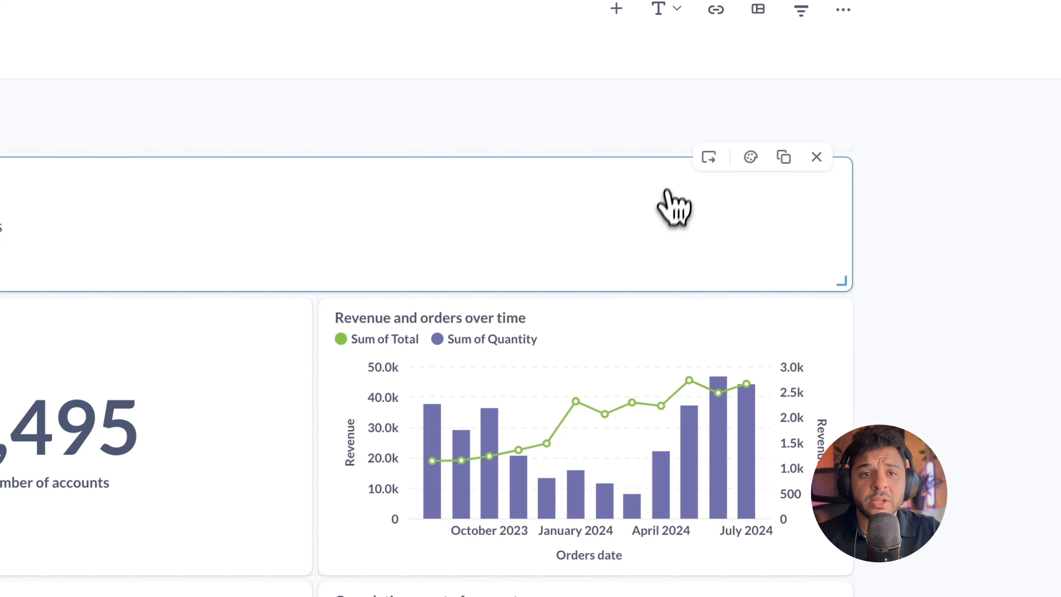
click(751, 157)
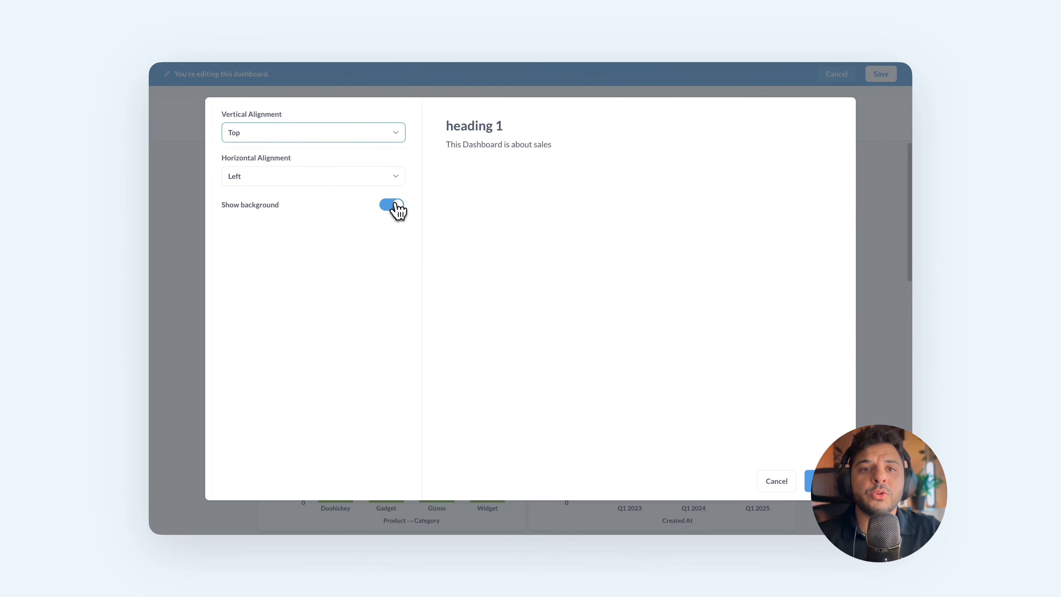
click(394, 204)
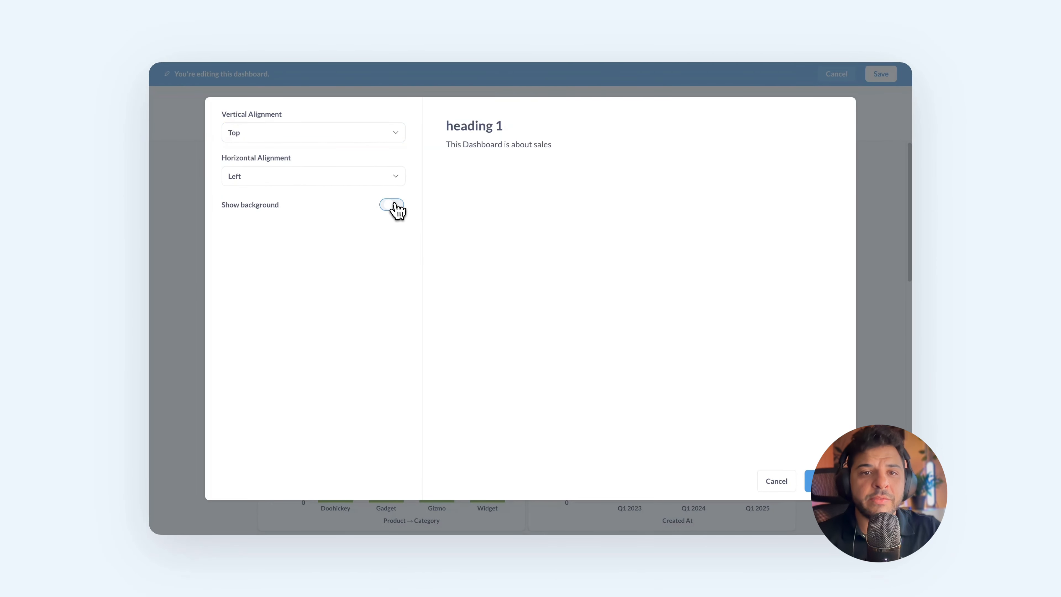
click(394, 182)
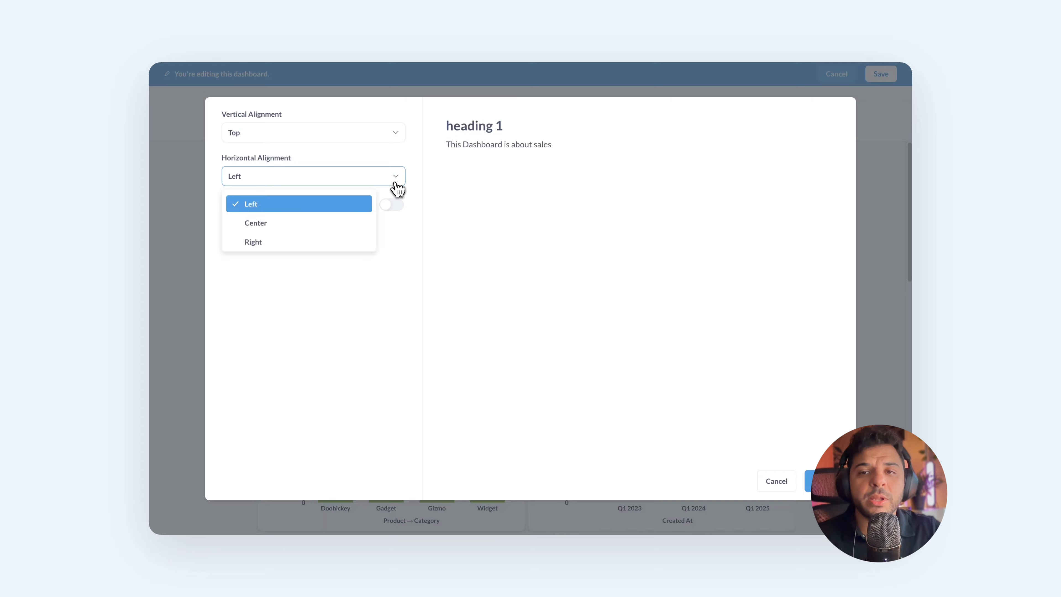
click(396, 138)
key(Escape)
click(822, 481)
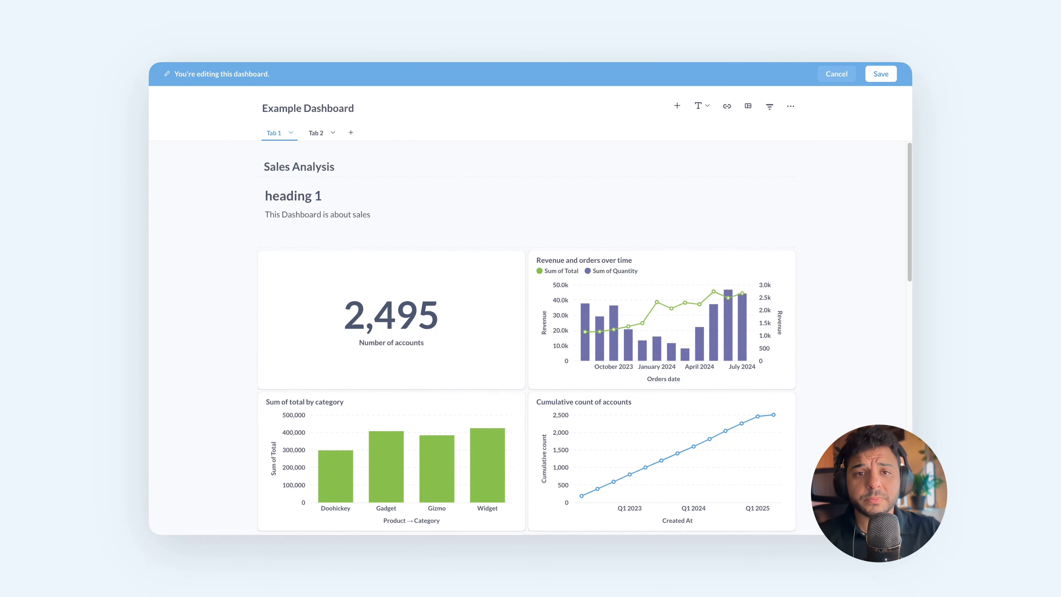
- Replace the Number of accounts card on Tab 1 with the Order per month question and duplicate the new card
mouse_move(486, 272)
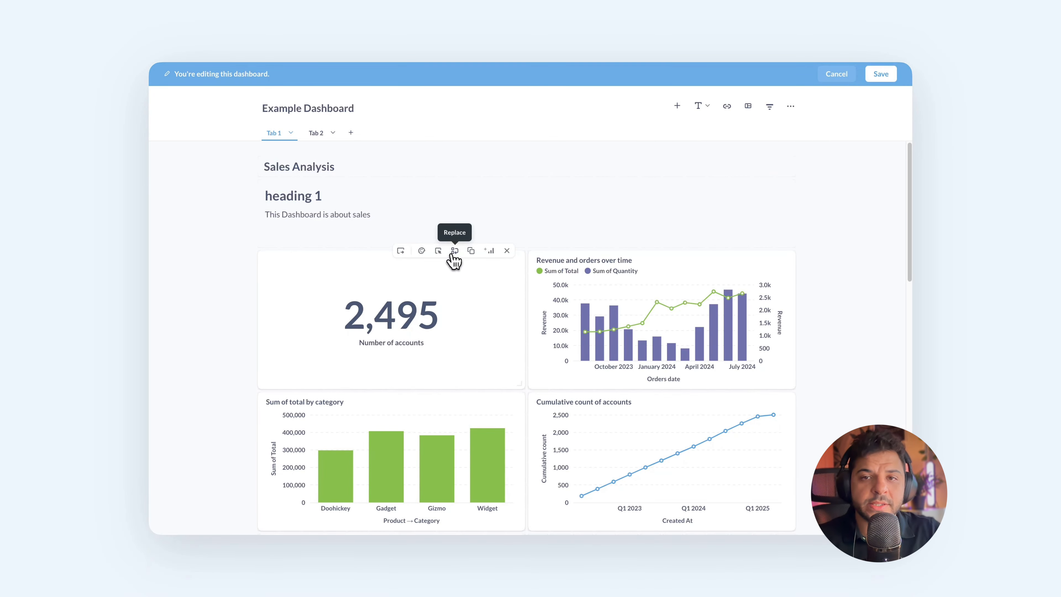
click(453, 254)
click(429, 261)
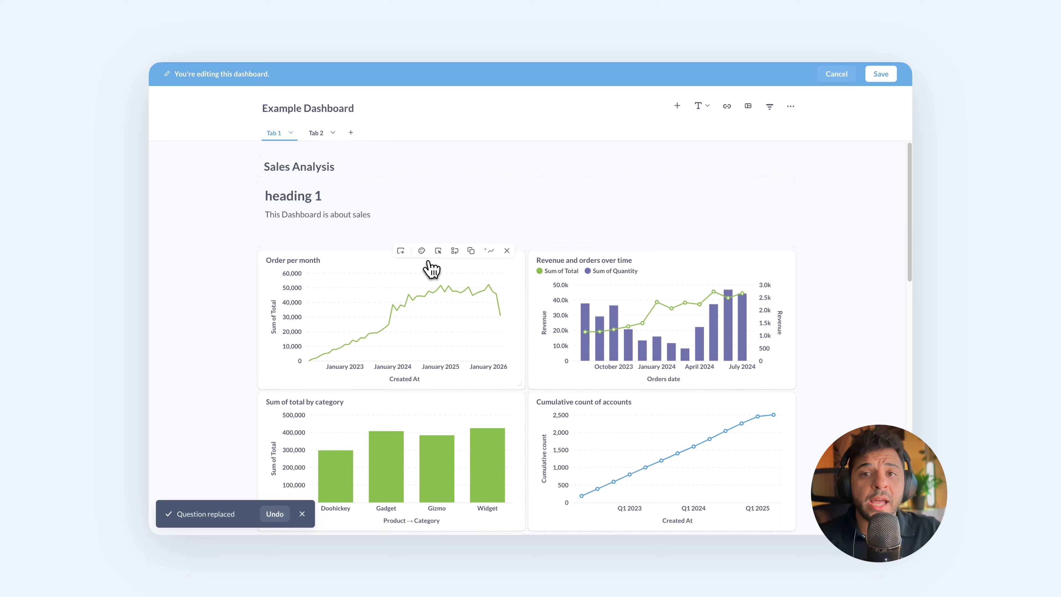
click(470, 251)
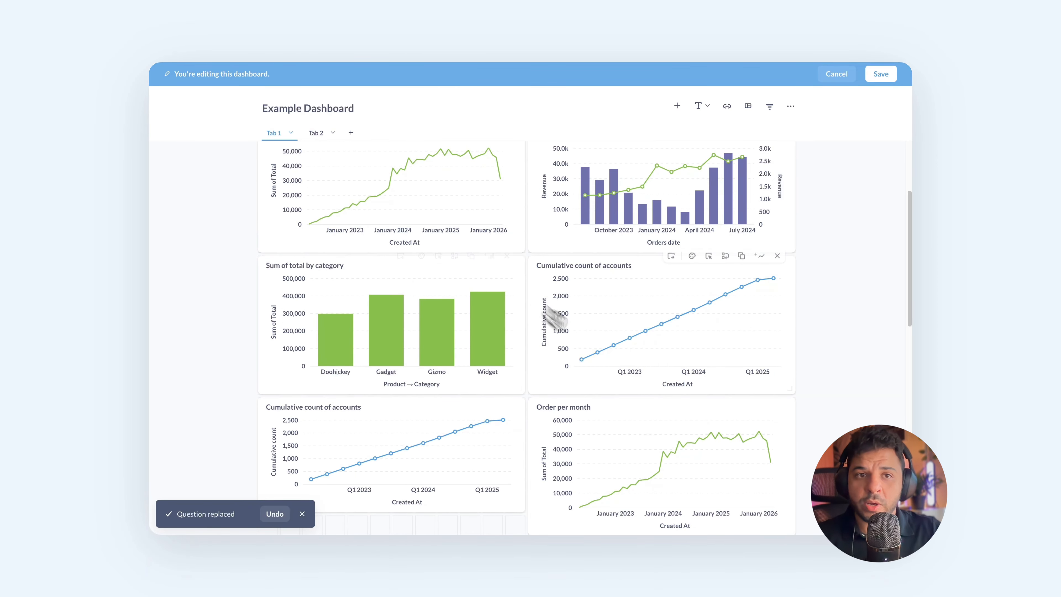
mouse_move(659, 431)
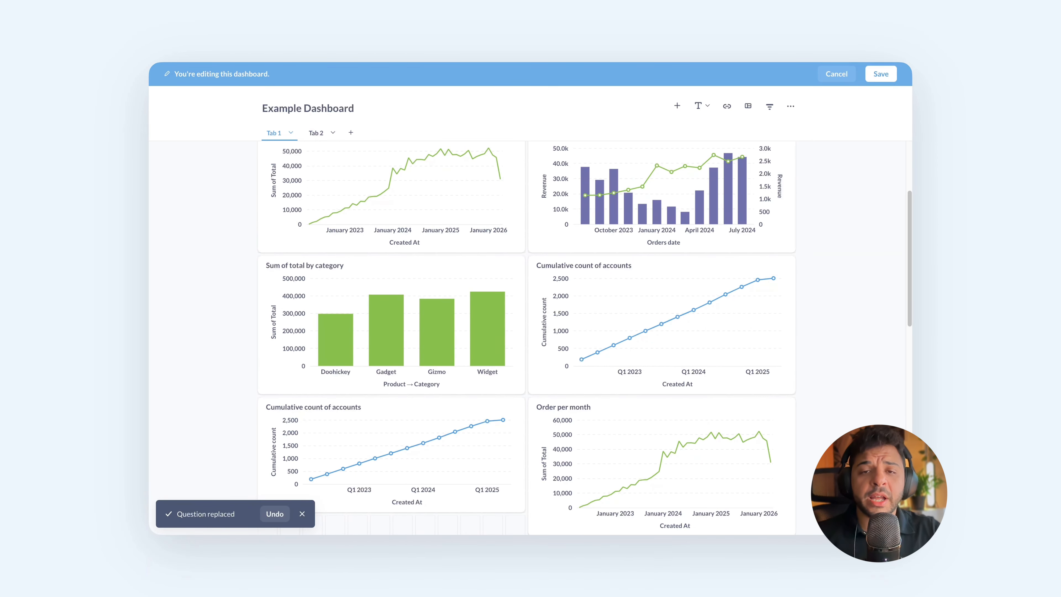
- Save the dashboard and look over the cards on Tab 1
scroll(870, 174, up, 5)
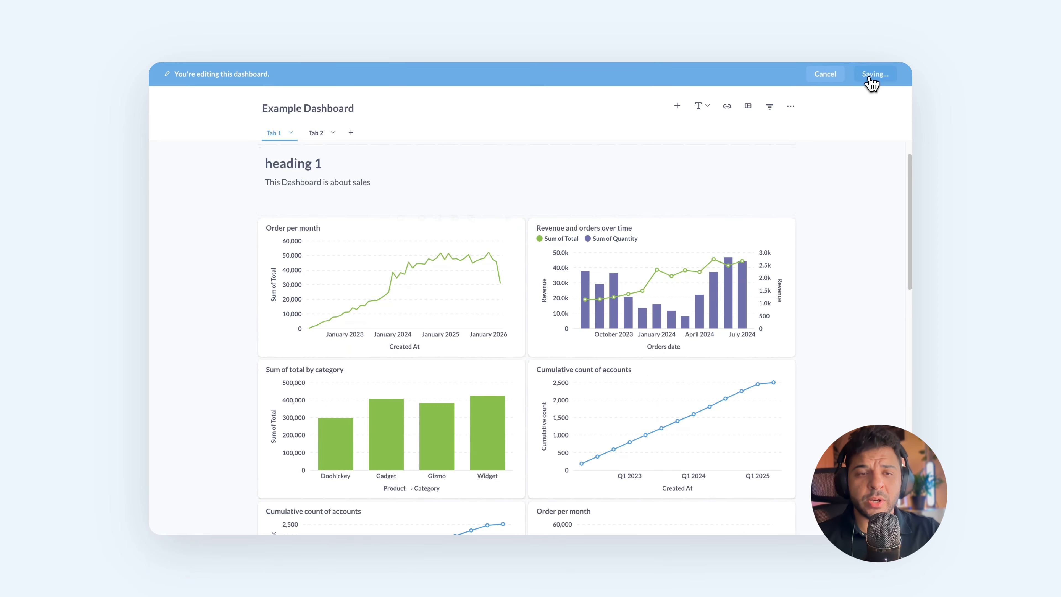
click(881, 73)
scroll(820, 326, down, 3)
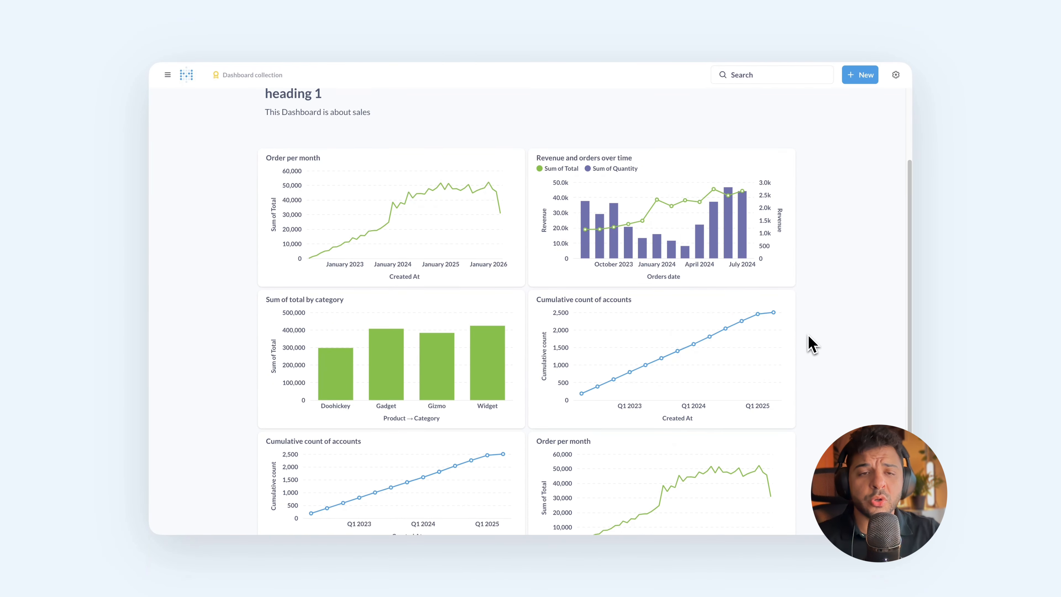
scroll(818, 325, up, 3)
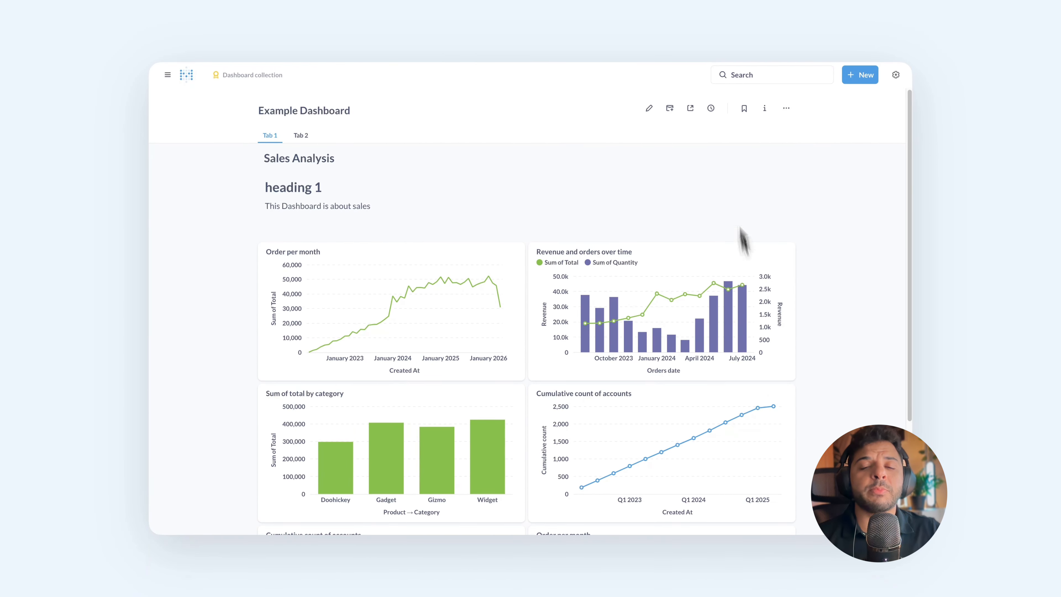
- Export Tab 1 as a PDF, preview the downloaded file and return to the dashboard
click(785, 110)
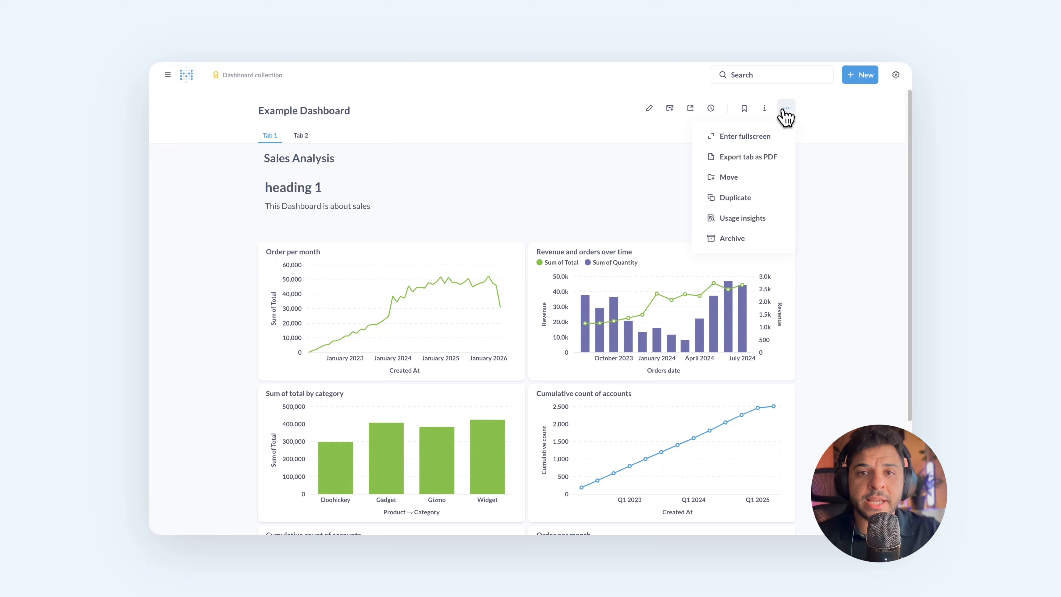
click(771, 159)
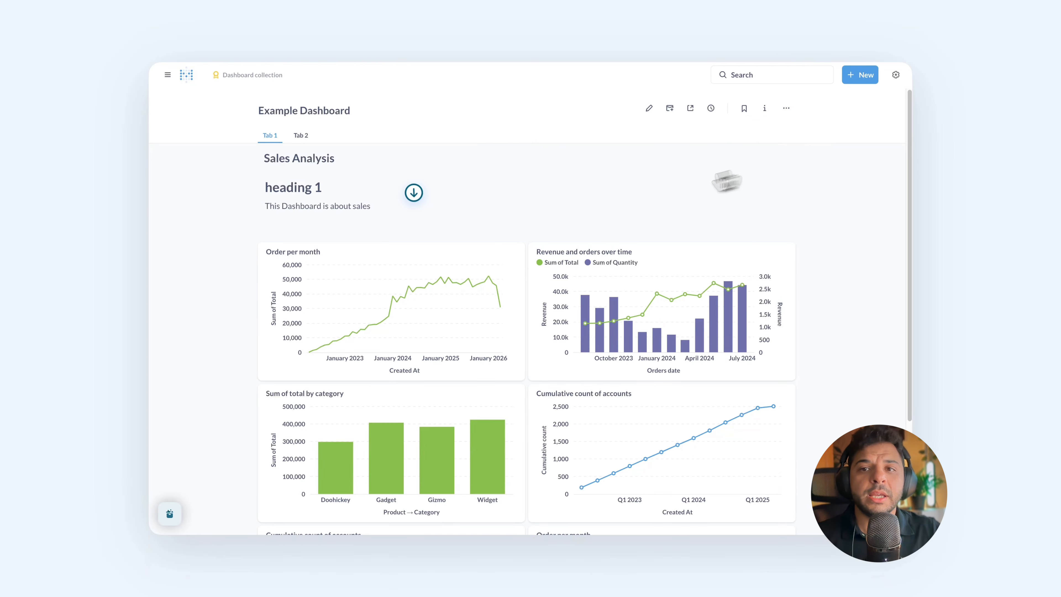
click(171, 516)
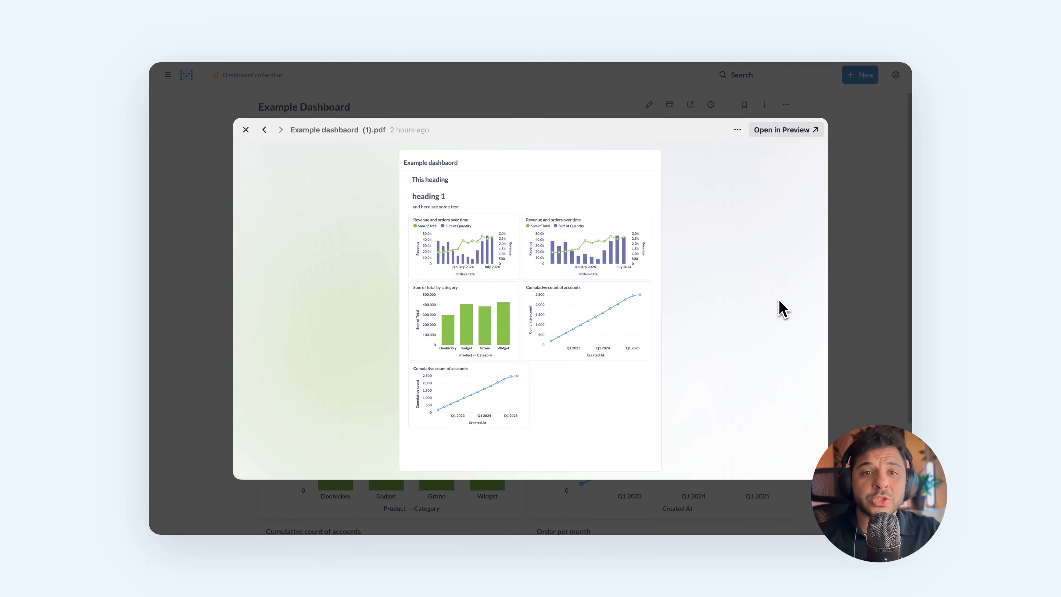
click(863, 291)
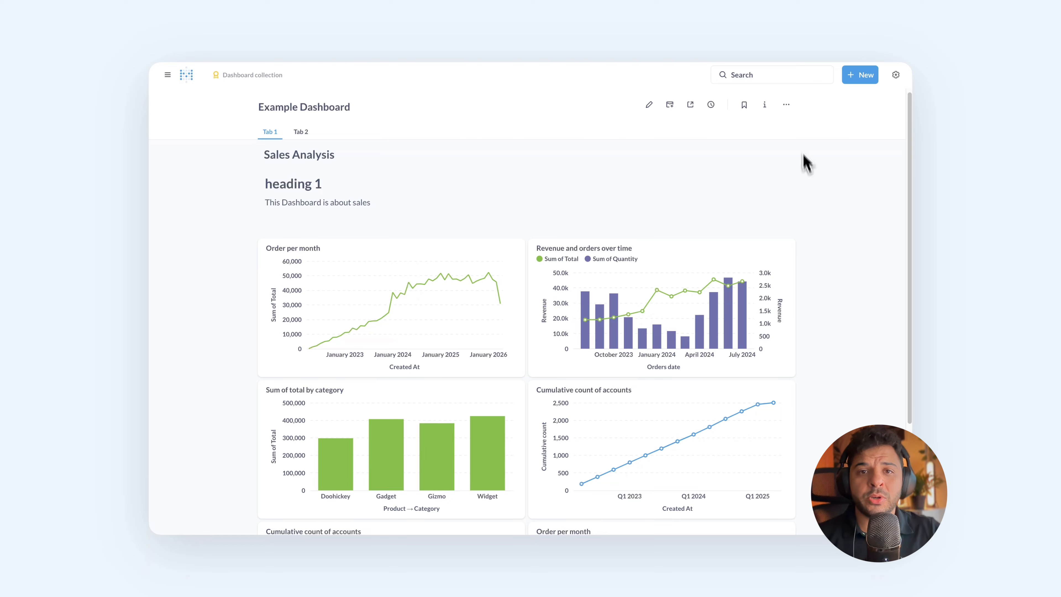
- Examine the additional actions and sharing options offered for the dashboard and the Order per month card
click(786, 106)
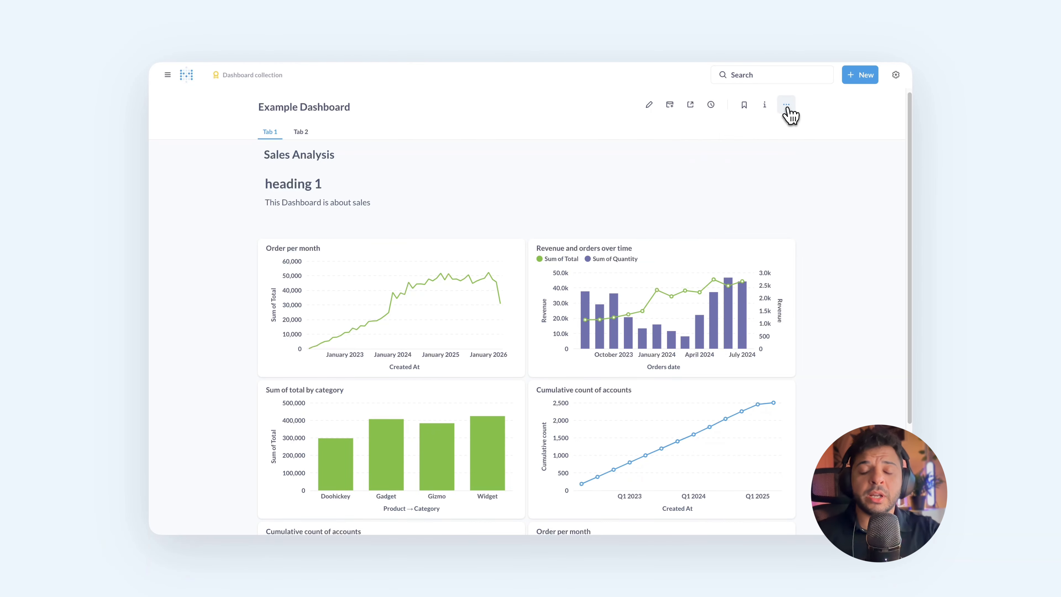
click(787, 107)
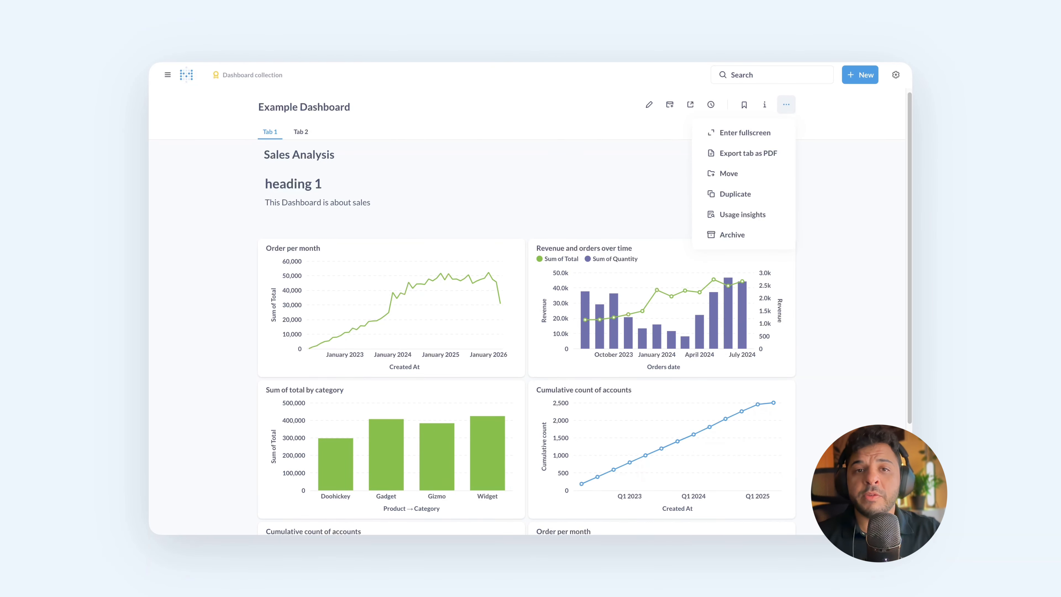
click(788, 108)
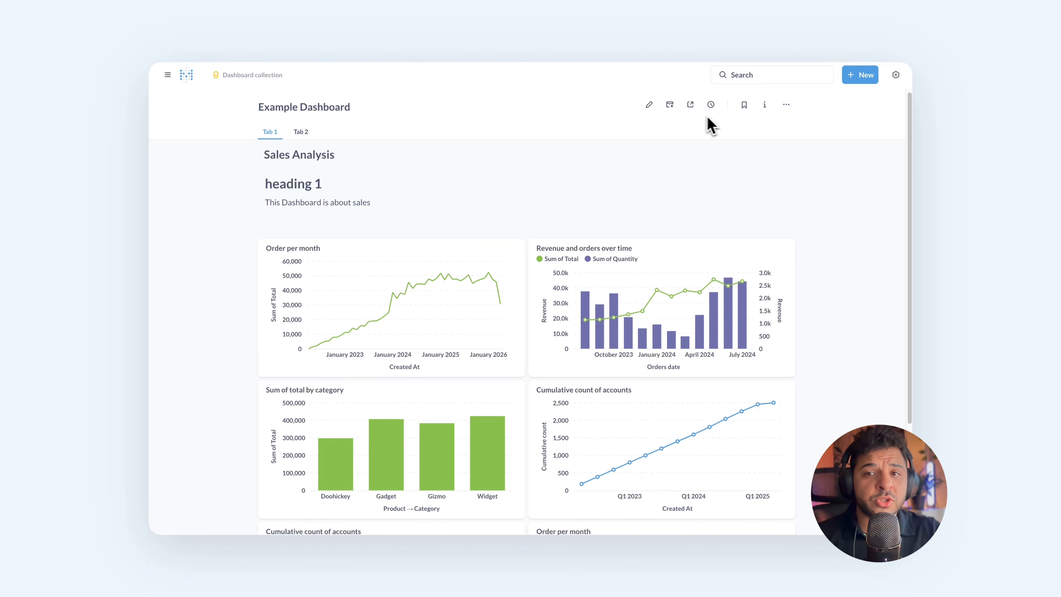
click(693, 111)
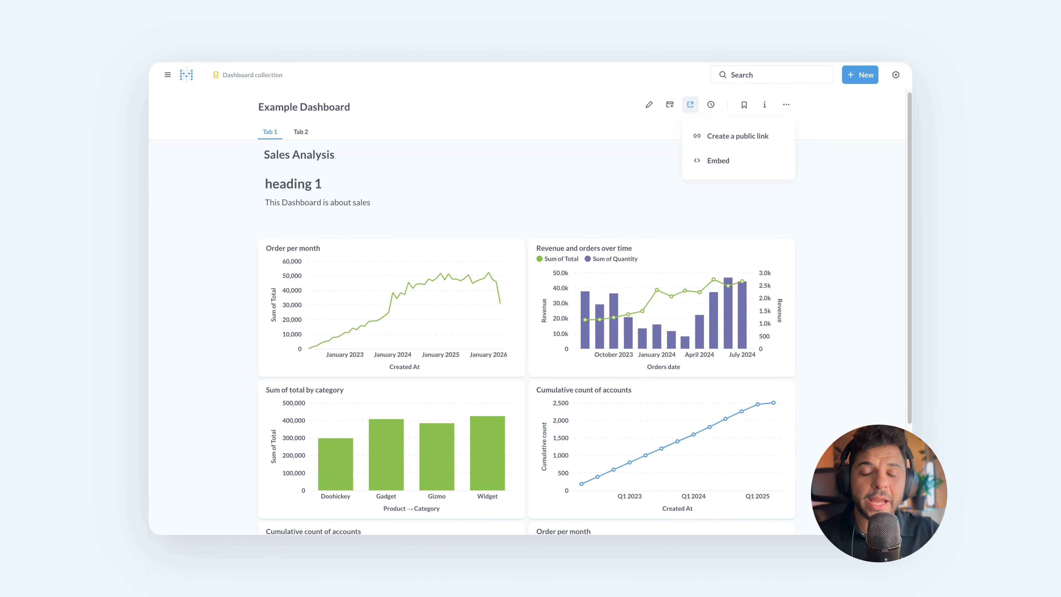
scroll(661, 173, up, 1)
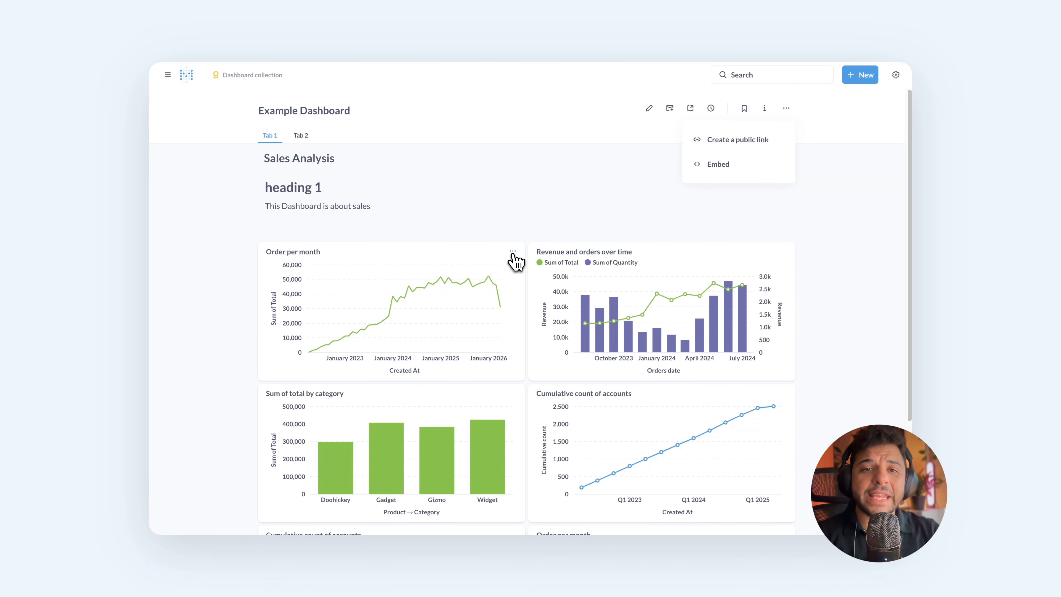
click(513, 253)
click(493, 277)
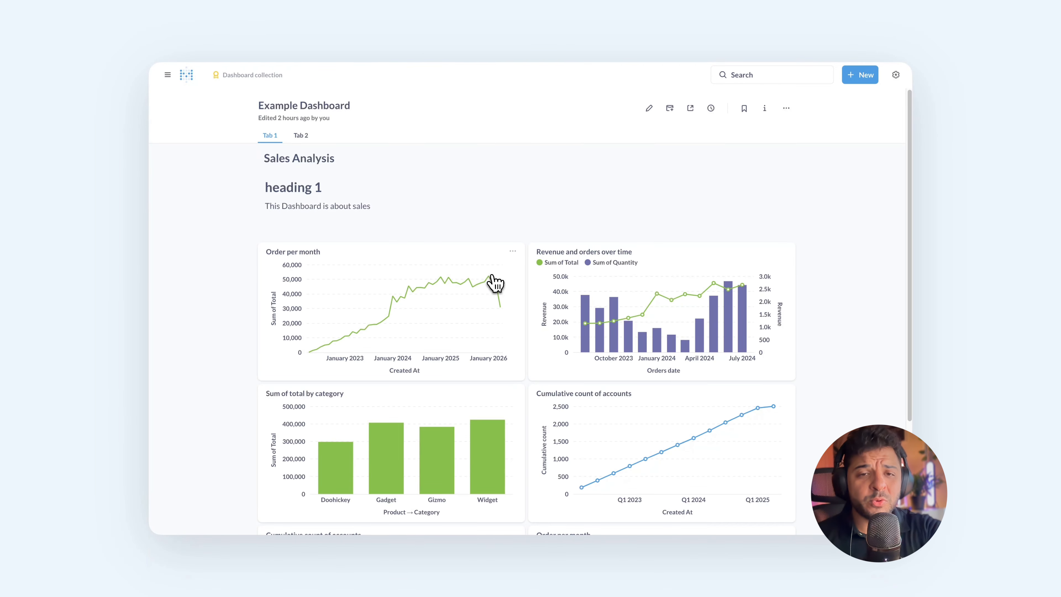
- Reduce the height of the Order per month card on Tab 1 slightly and save the dashboard
click(648, 109)
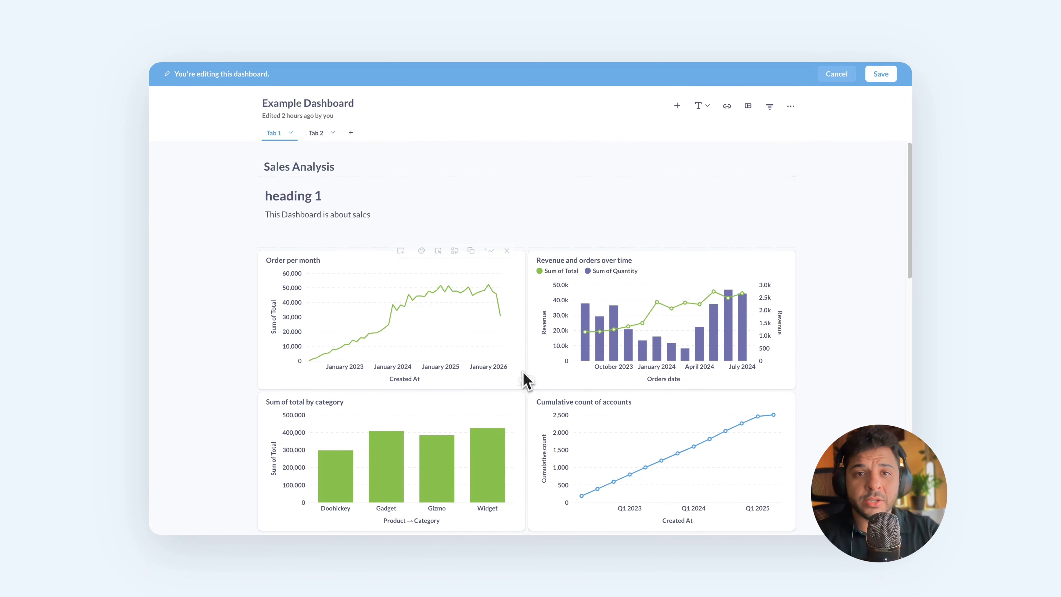
mouse_move(528, 381)
mouse_down()
mouse_move(455, 351)
mouse_move(526, 365)
mouse_up()
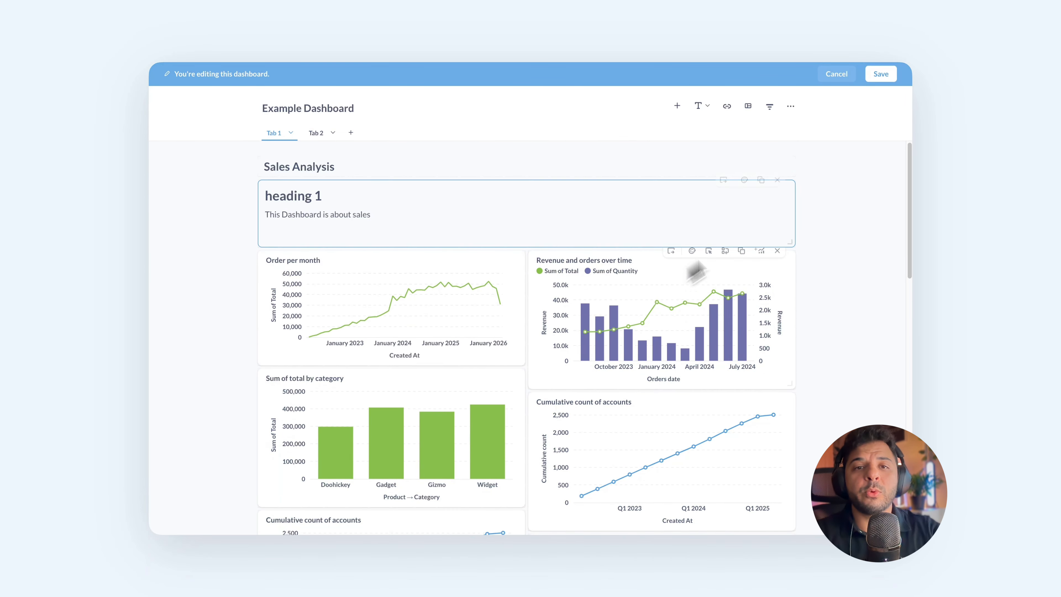
click(873, 75)
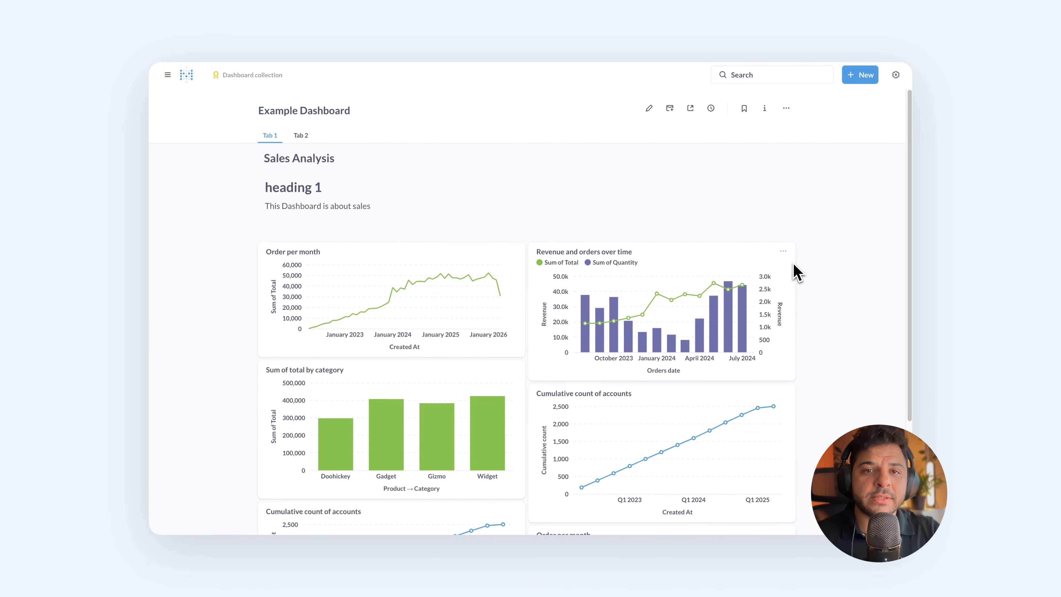
- Show the actions available for the Revenue and orders over time card
click(783, 251)
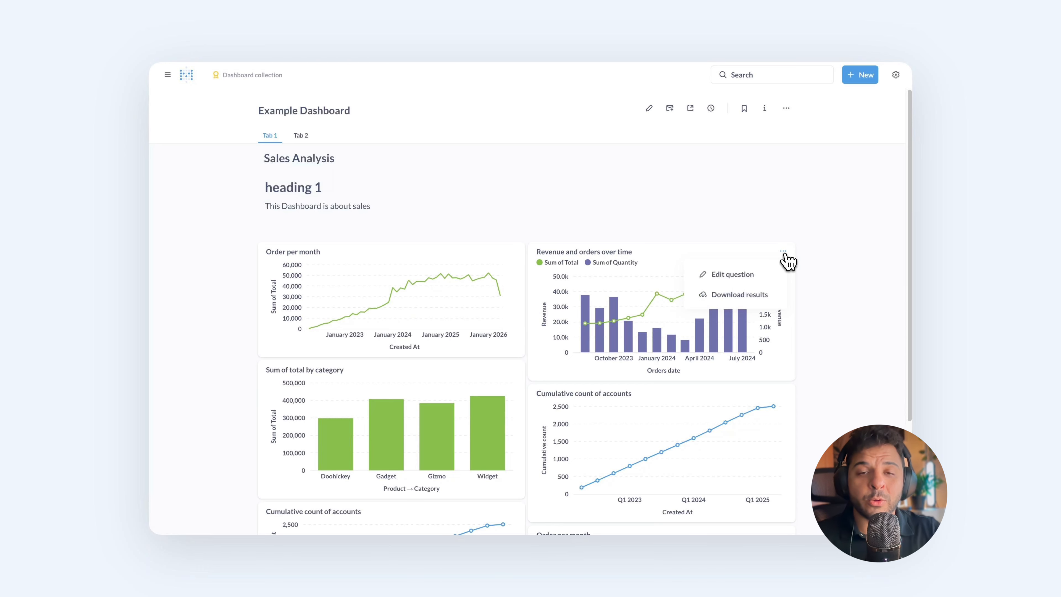